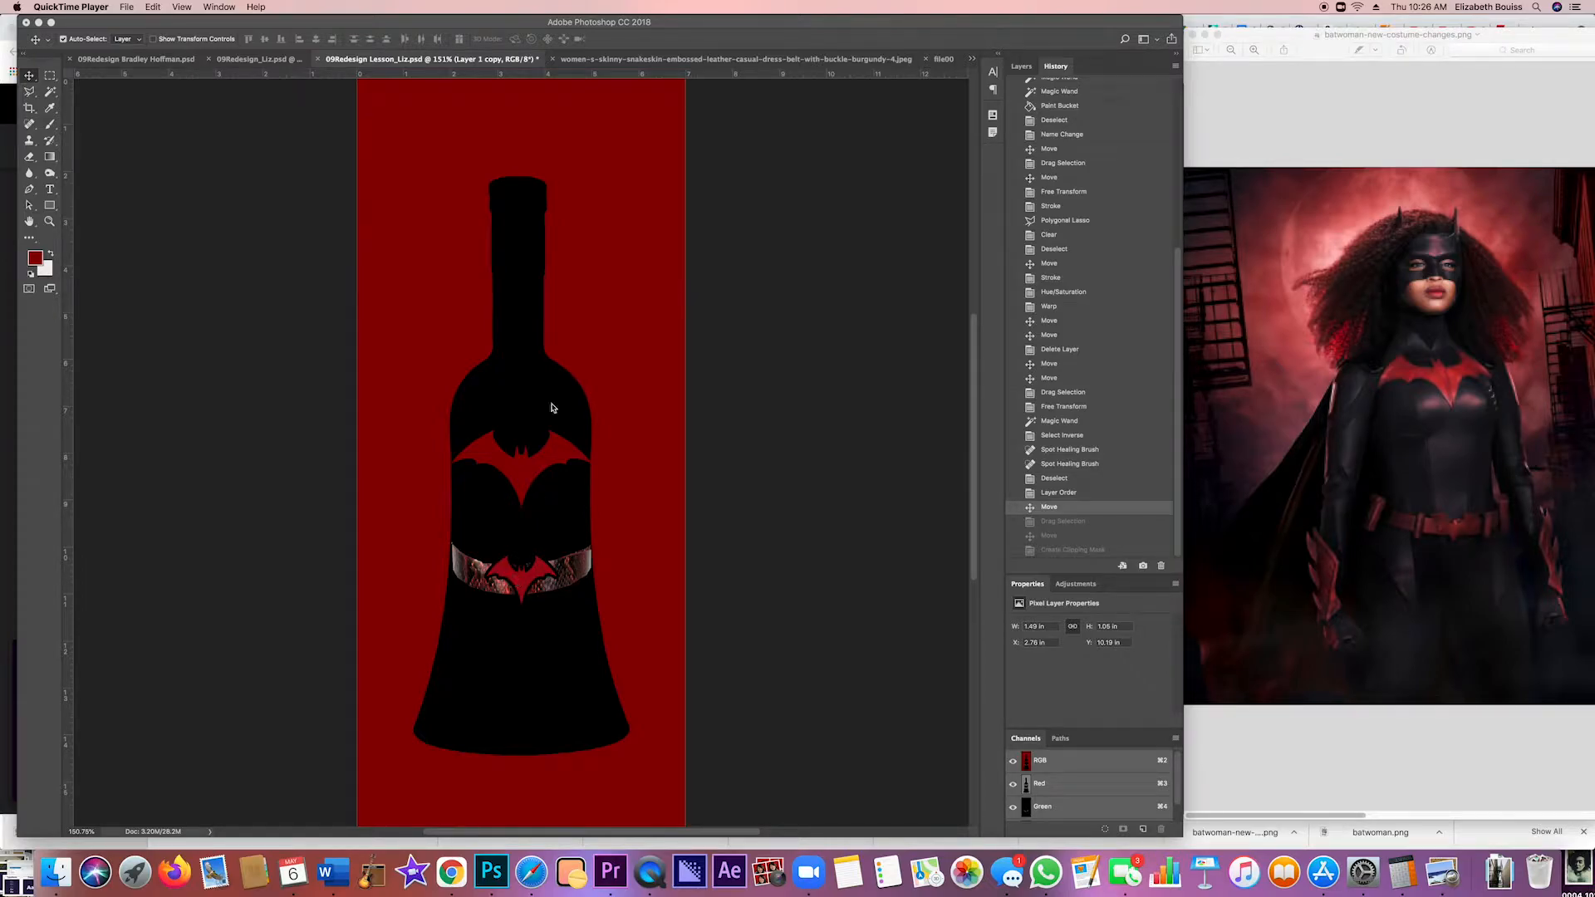
Copy the selected snakeskin belt from its image into the 09Redesign Lesson_Liz document, over the bottle's waist
left_click(677, 62)
left_click(677, 60)
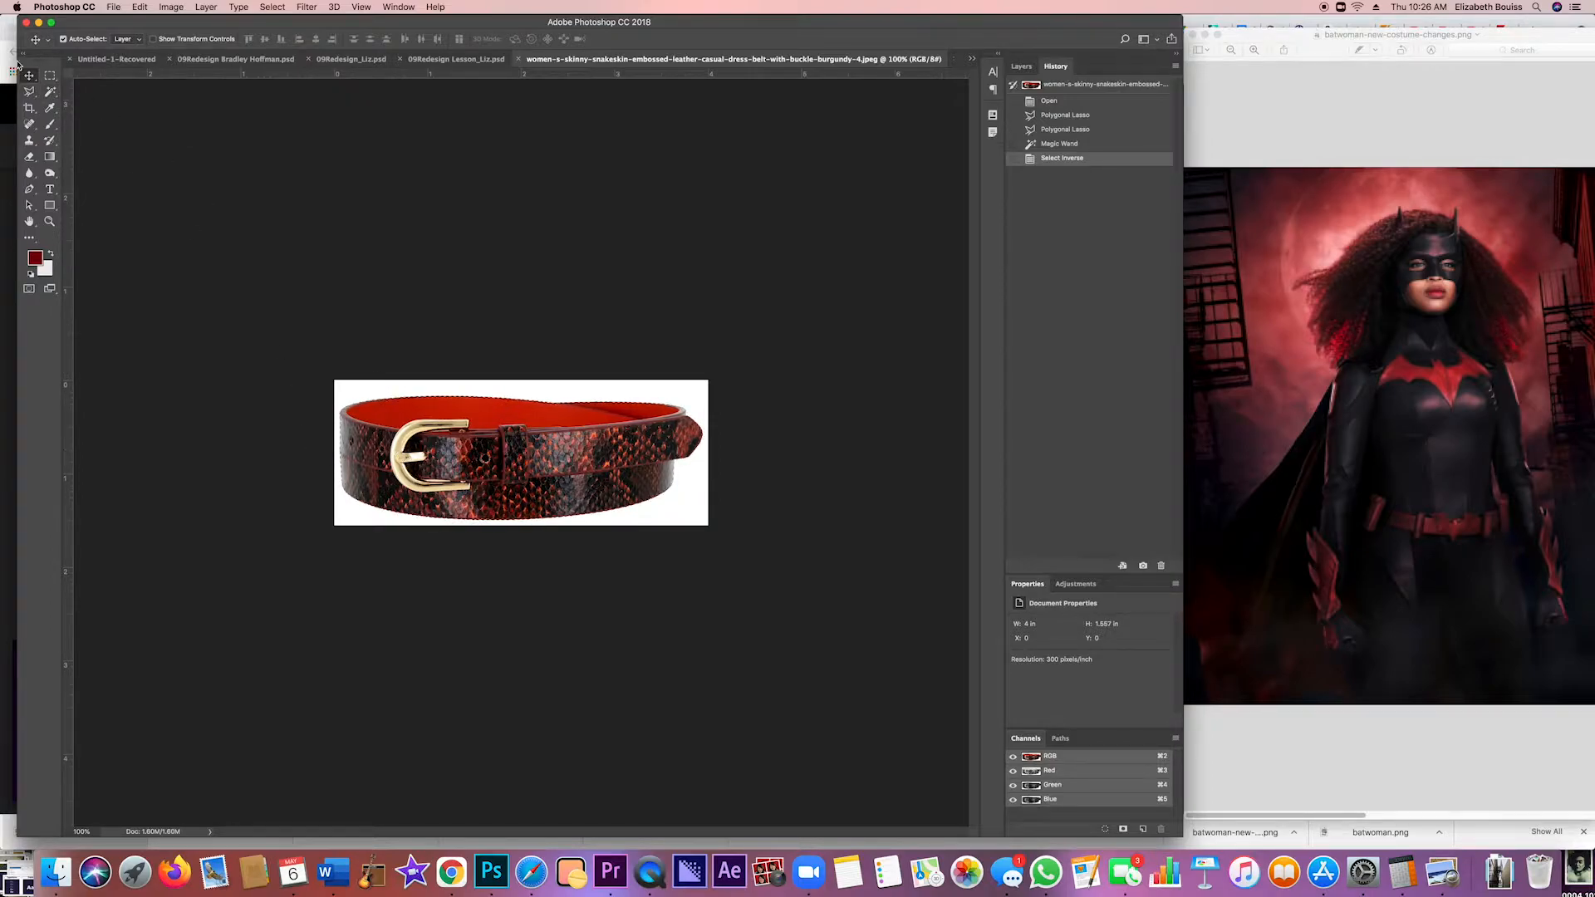
left_click_drag(521, 479, 435, 59)
left_click_drag(520, 612, 439, 596)
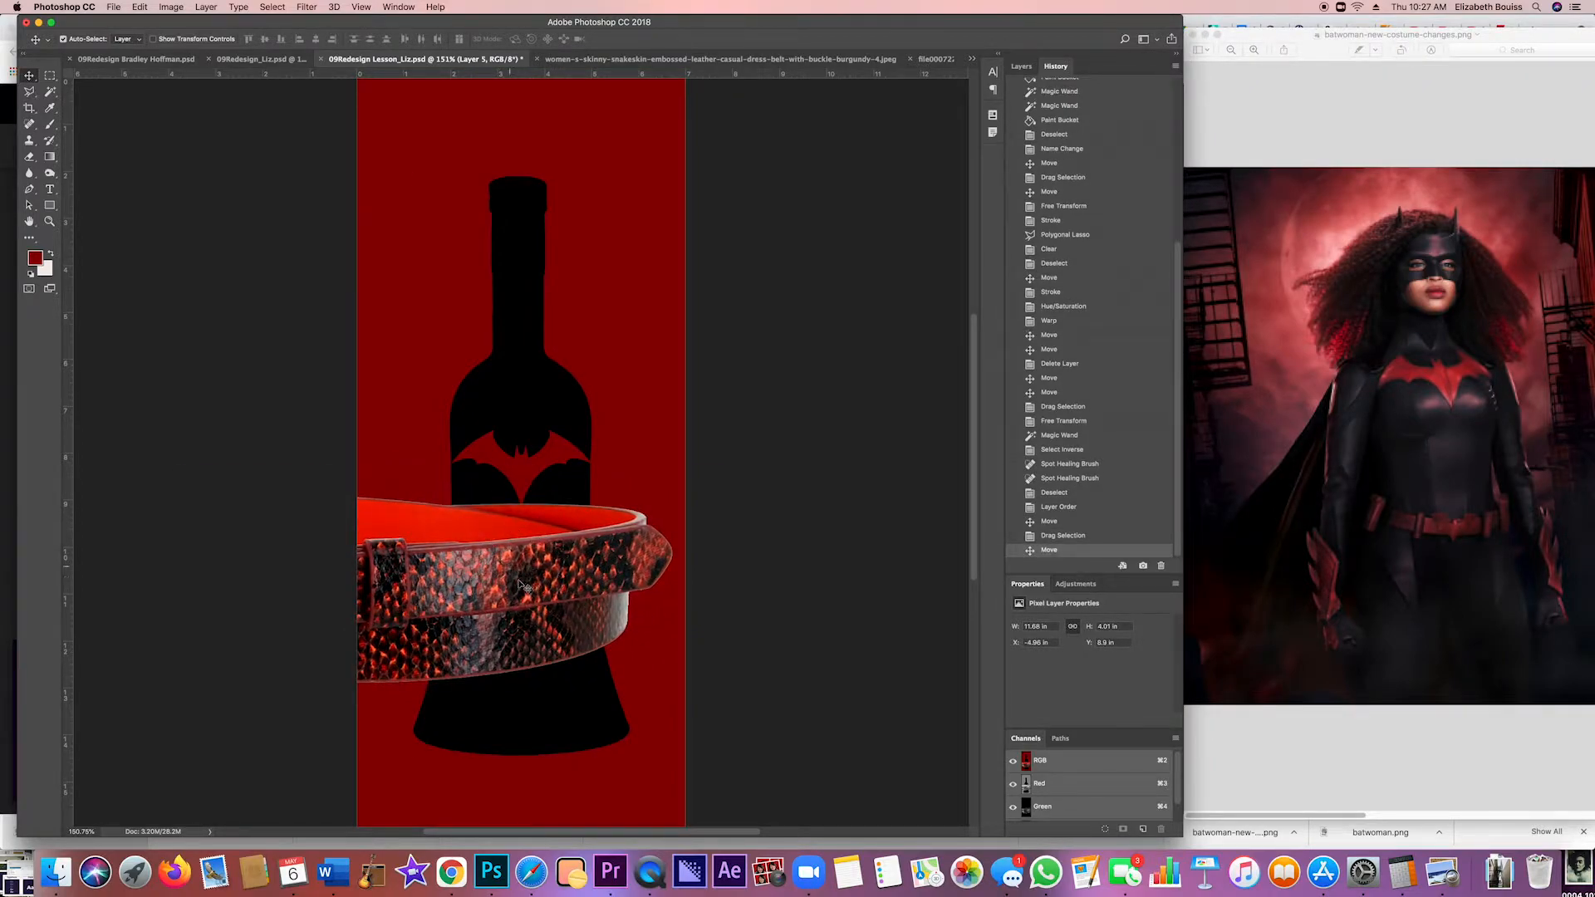
Rename the new belt image layer as belt snakeskin
left_click(1021, 66)
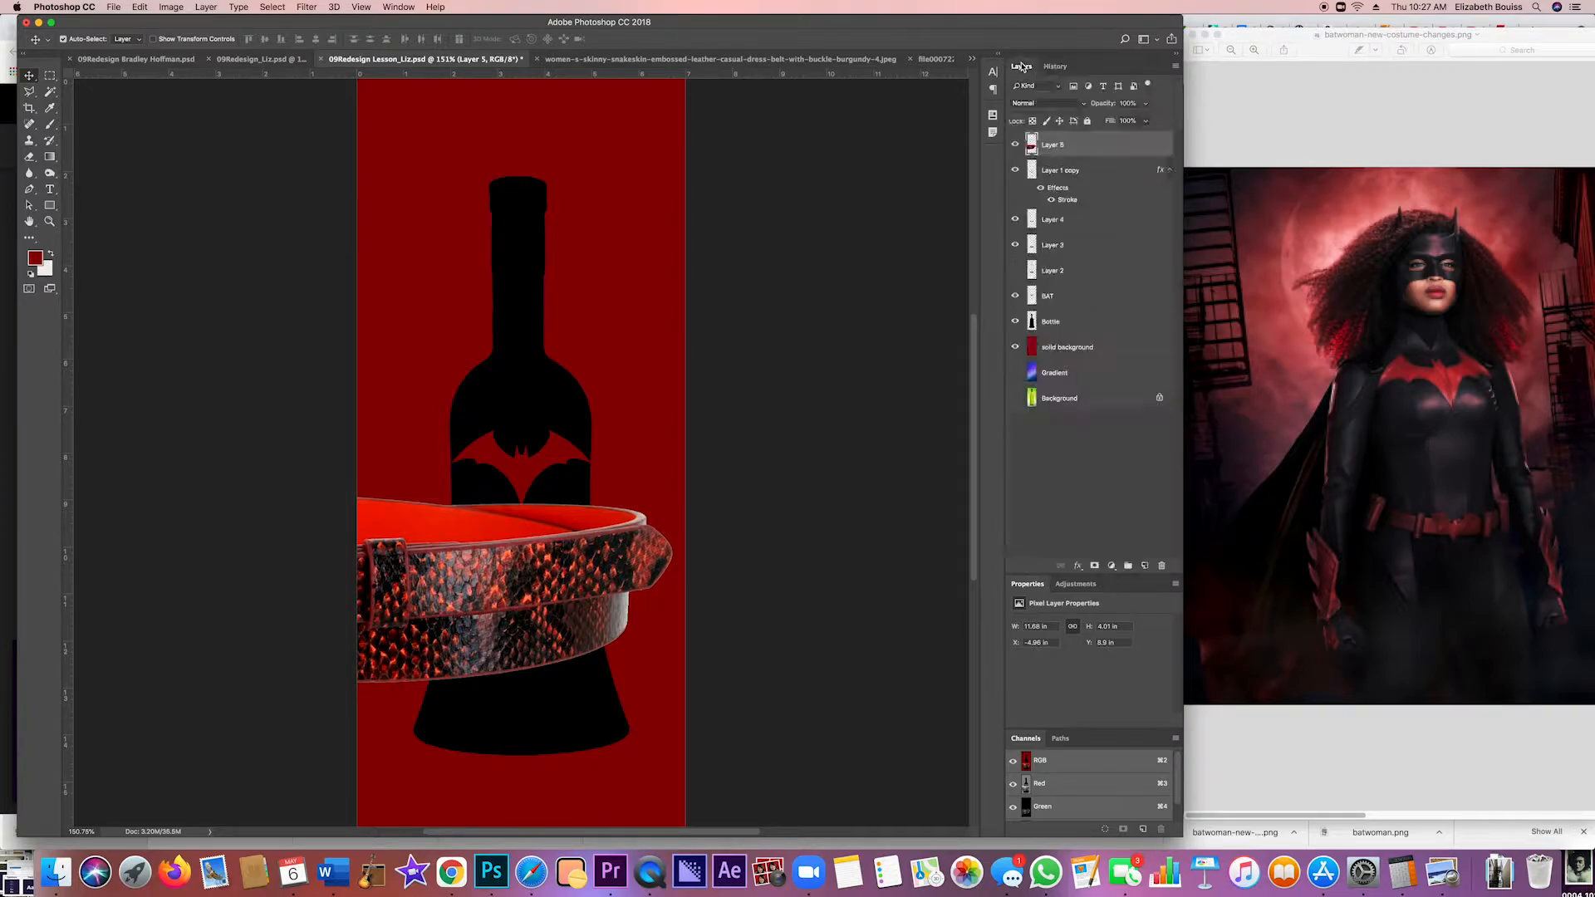
right_click(1092, 149)
left_click(1074, 146)
type("b")
left_click(1110, 143)
Clip the belt snakeskin layer to the bat buckle layer below and shift the texture so its red area fills the buckle
right_click(1110, 145)
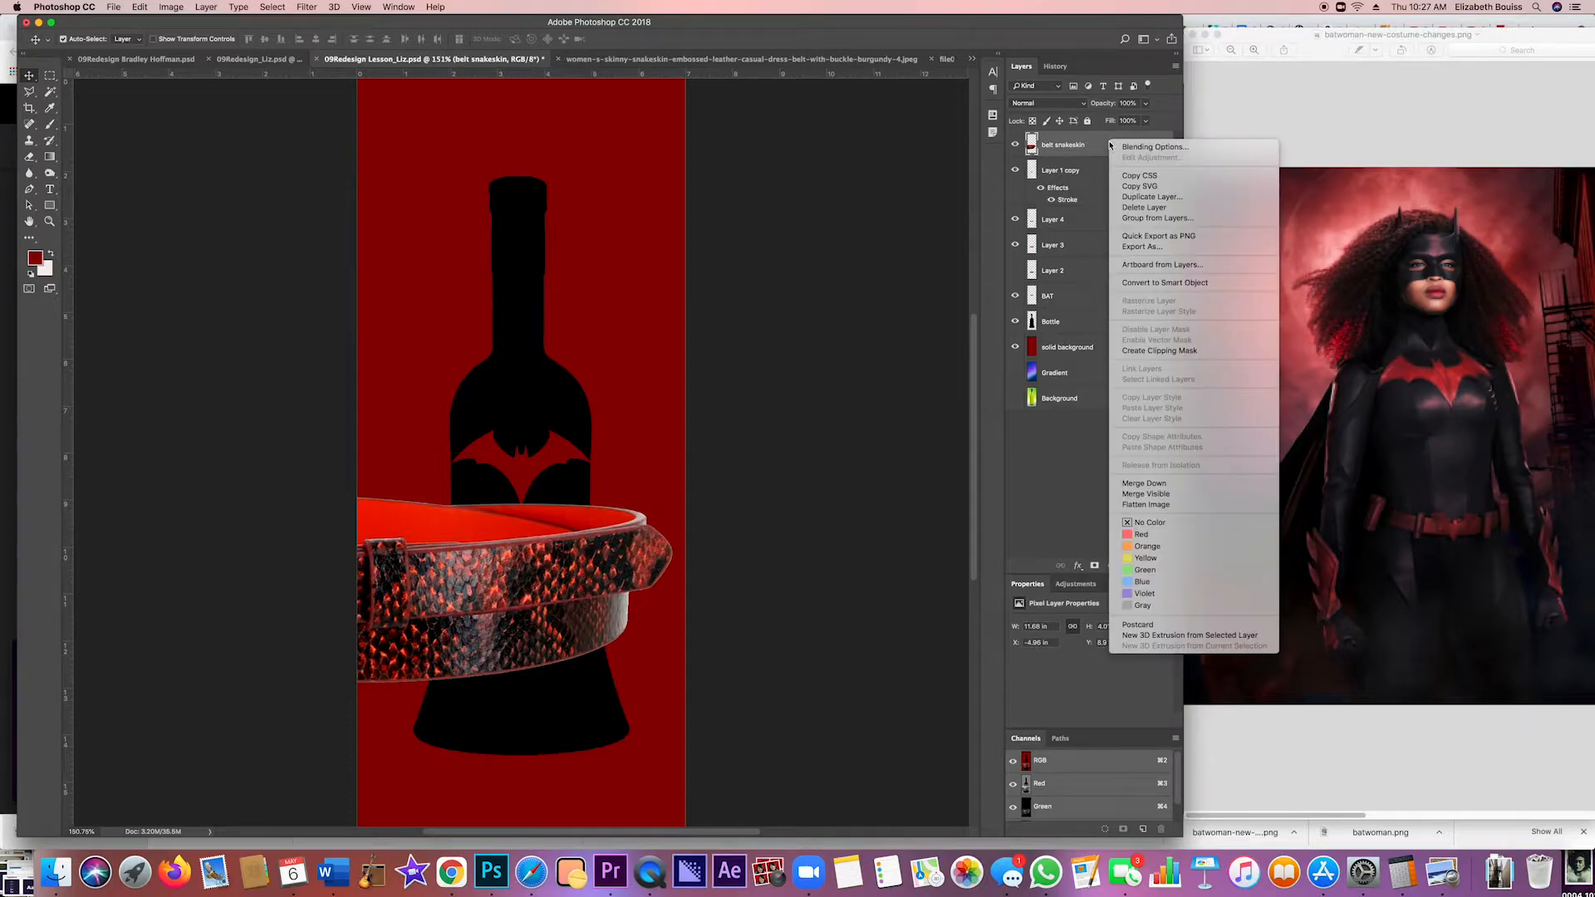
left_click(1123, 350)
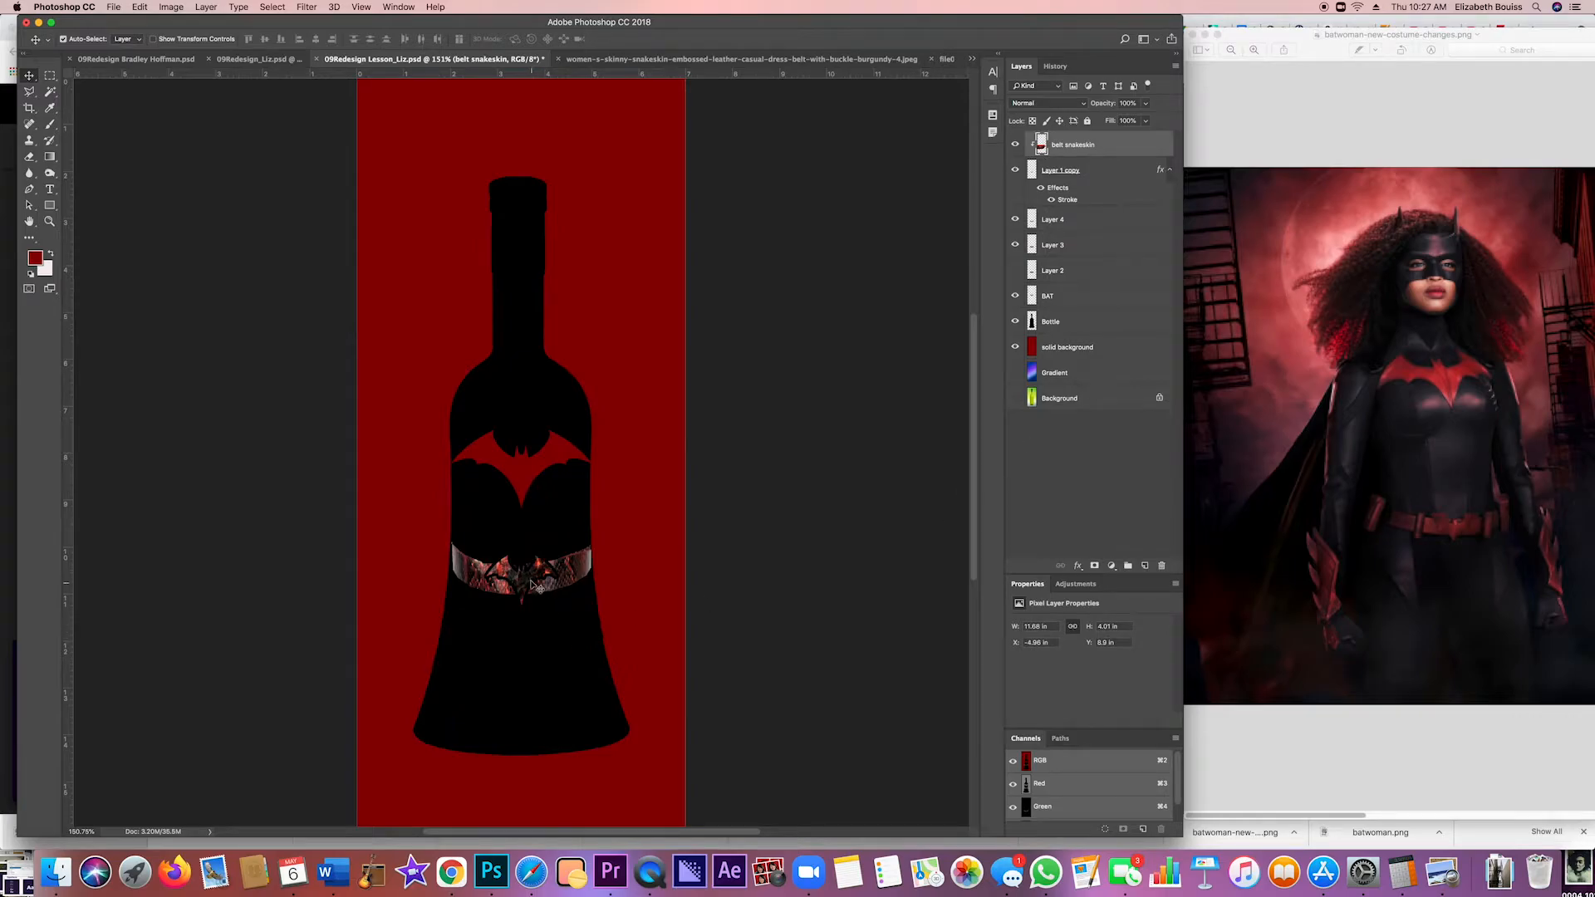
left_click_drag(529, 578, 563, 585)
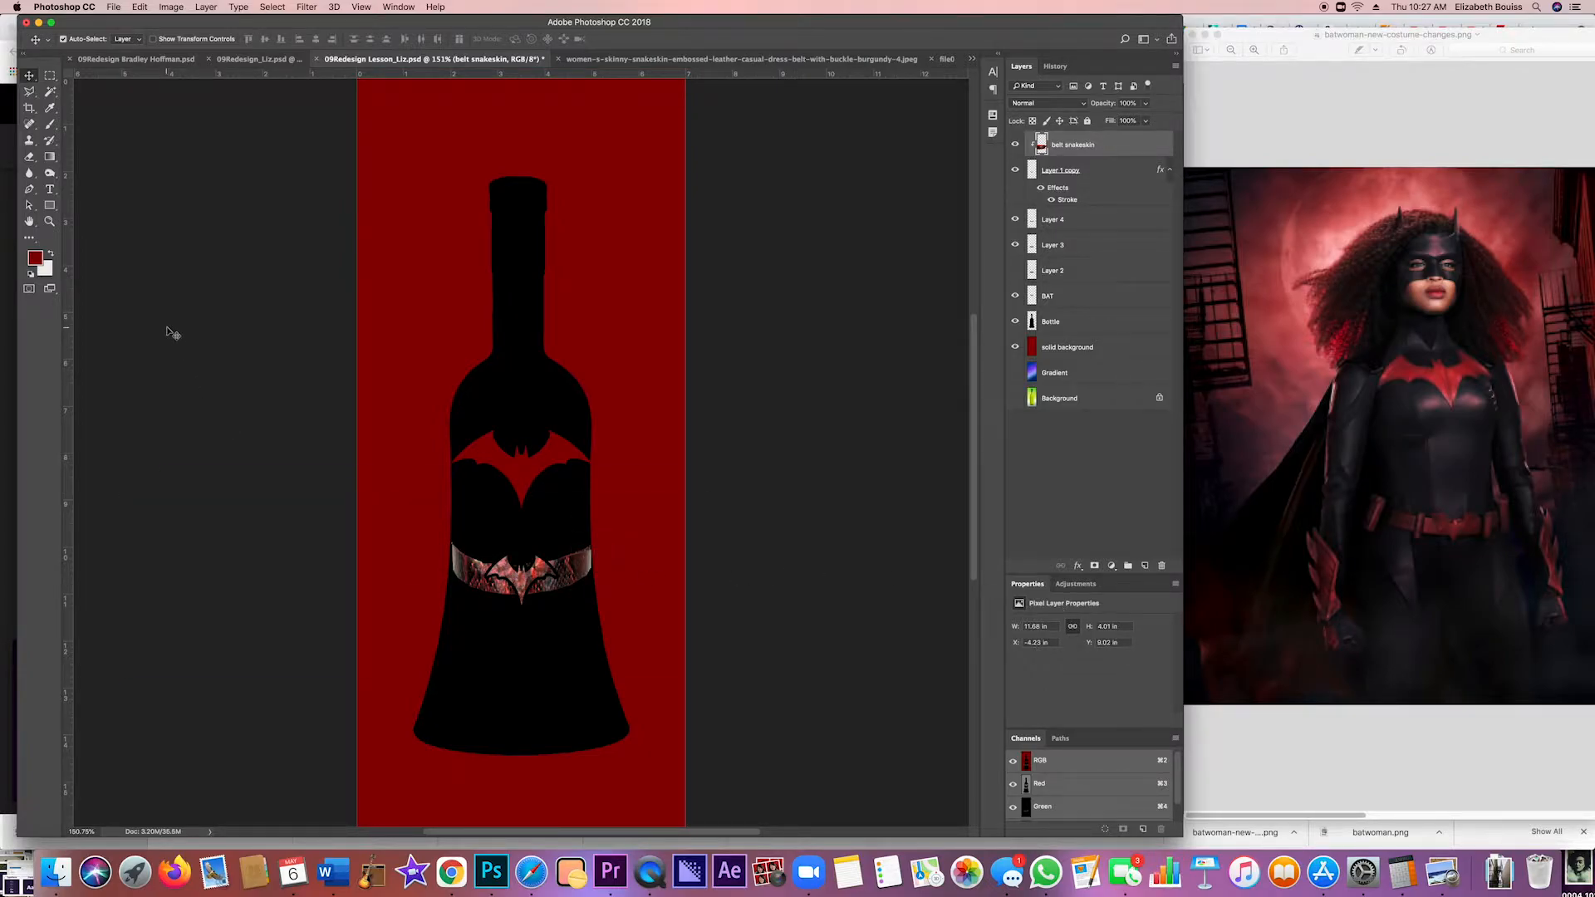
Raise the saturation of the belt snakeskin layer to about +63 with a Hue/Saturation adjustment
left_click(166, 7)
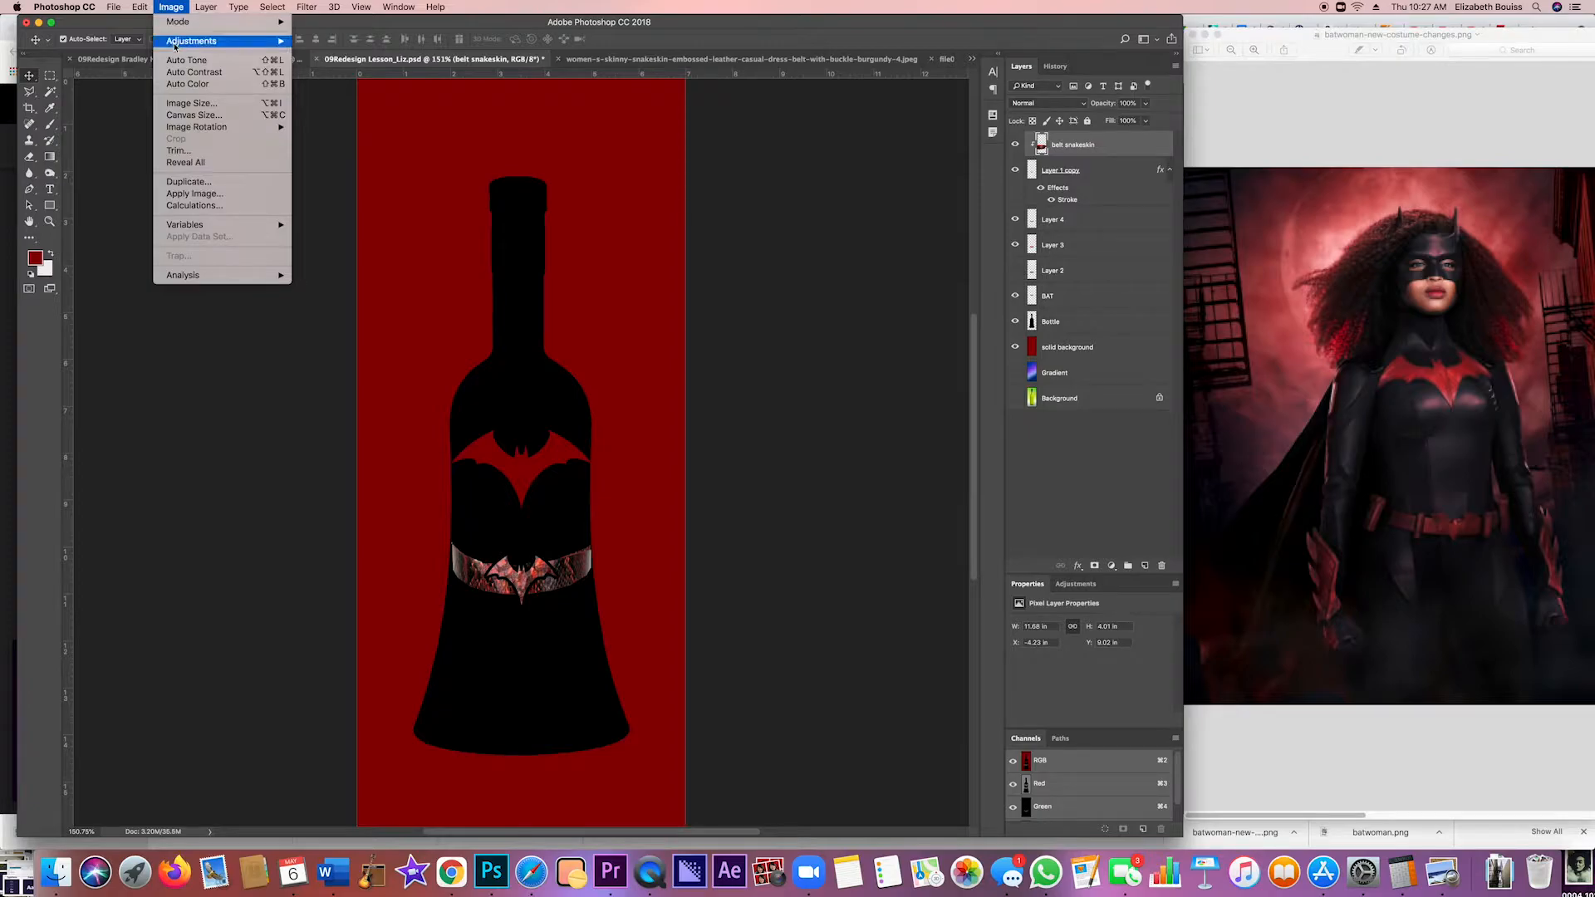
mouse_move(177, 43)
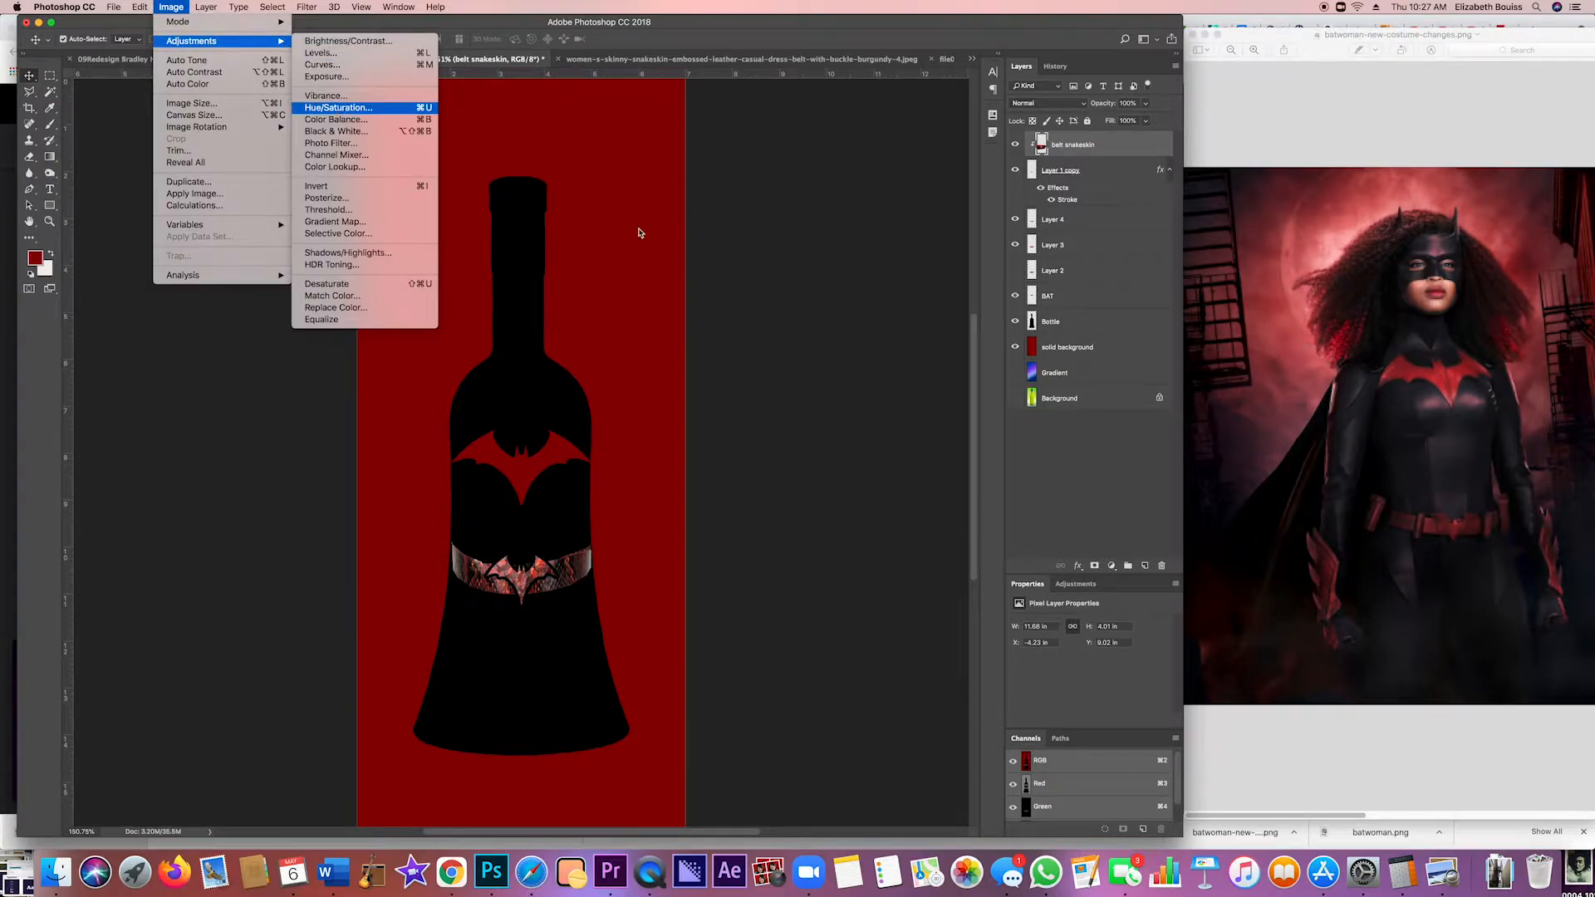
left_click(338, 108)
left_click(984, 330)
left_click(1007, 331)
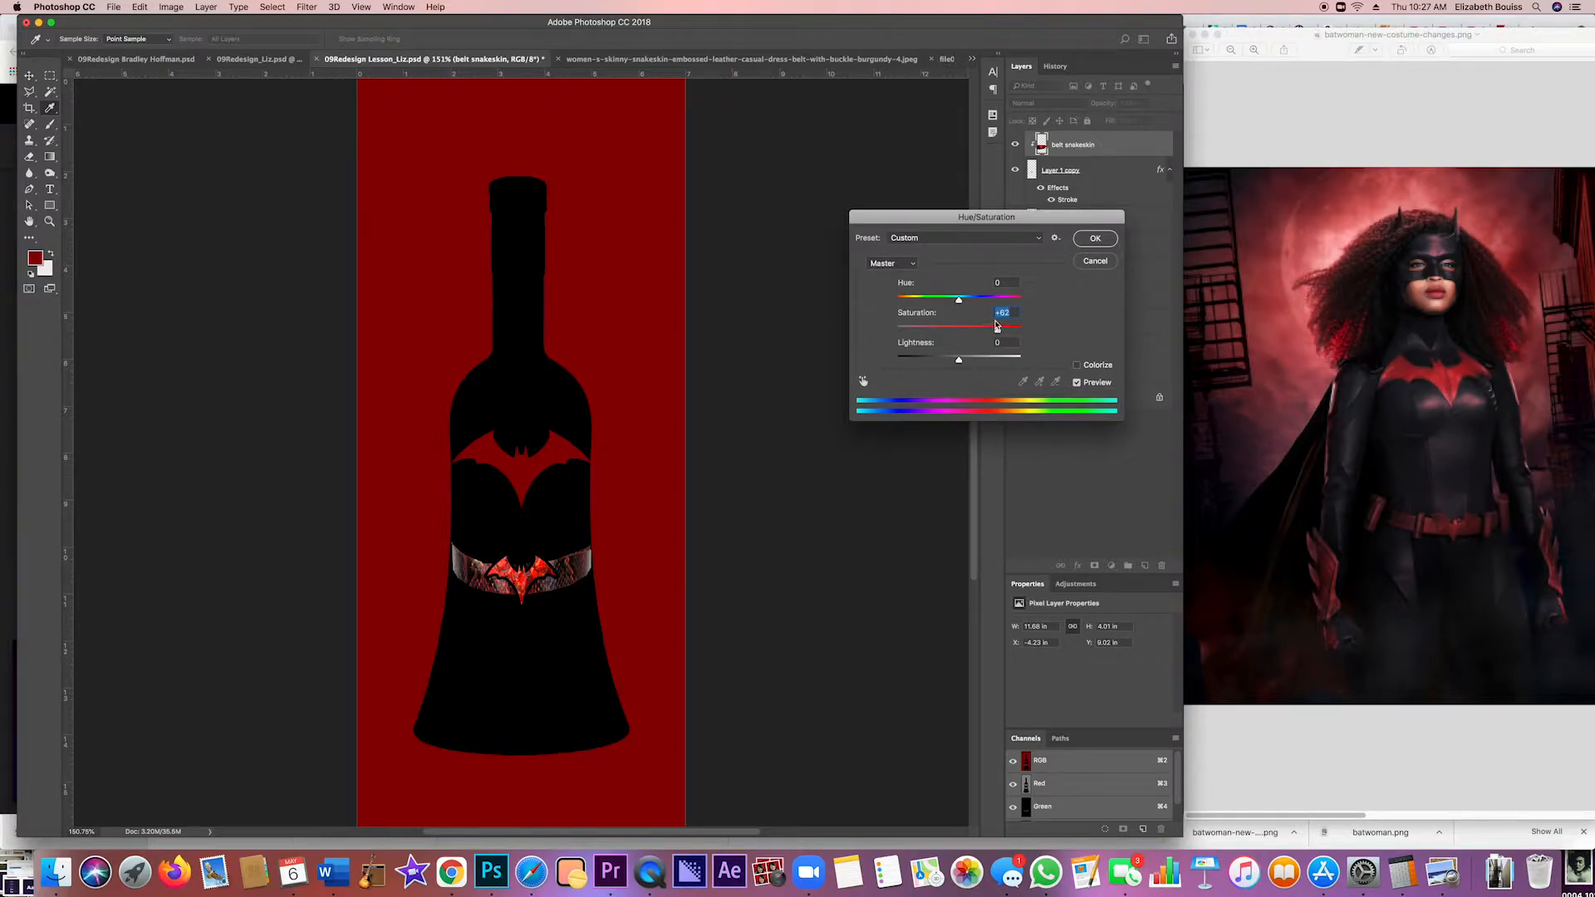
left_click(1095, 238)
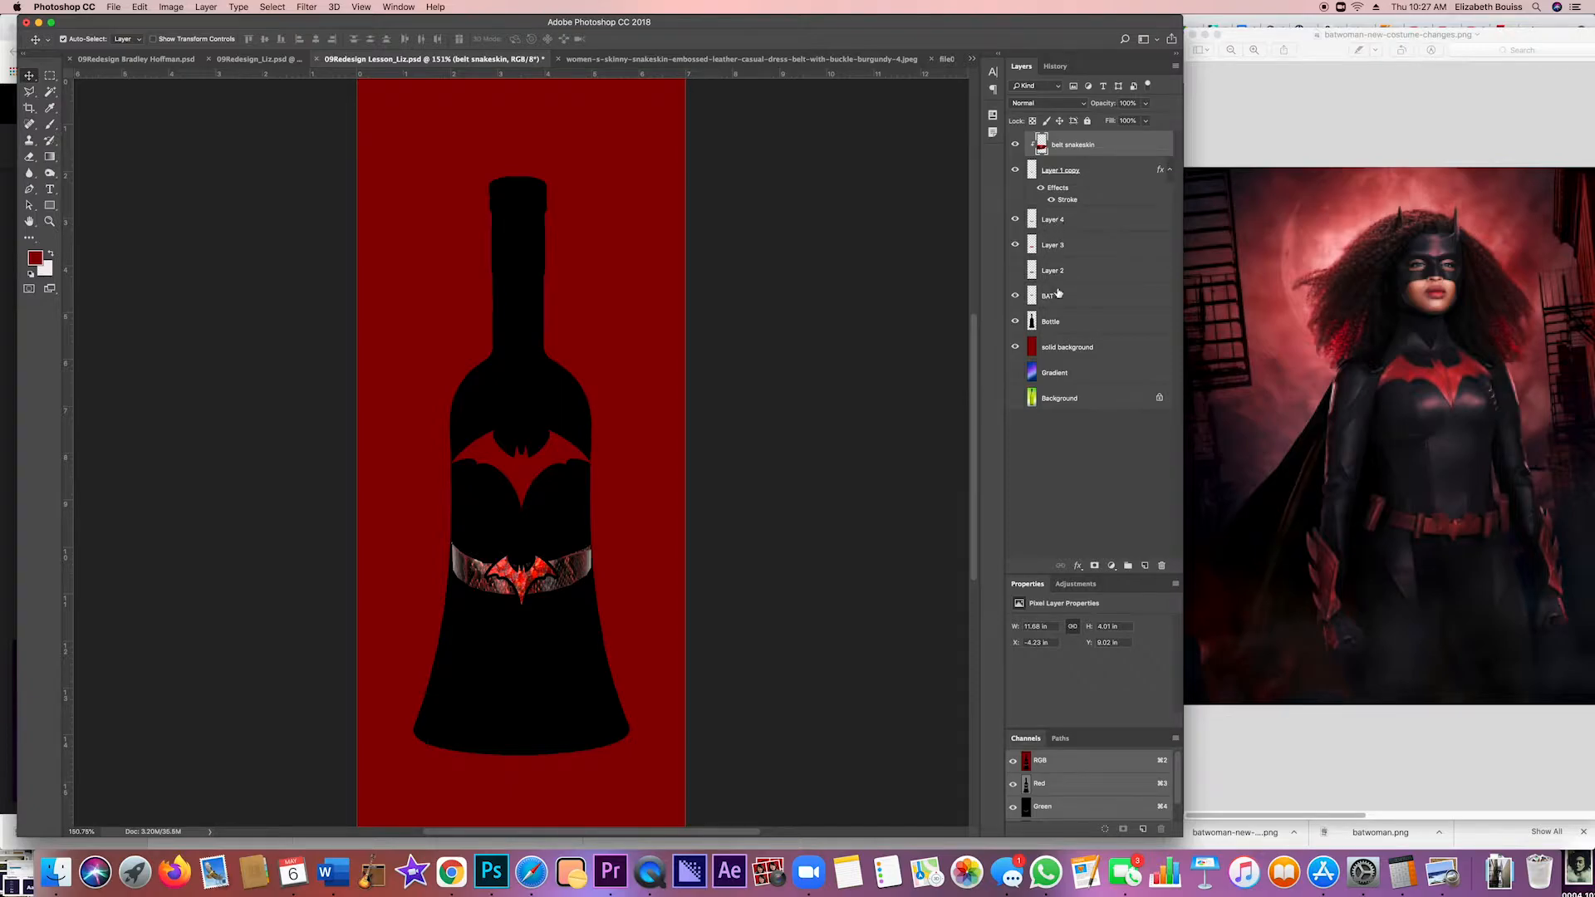
Select the solid background layer, check its visibility, and close the snakeskin belt image
left_click(1077, 349)
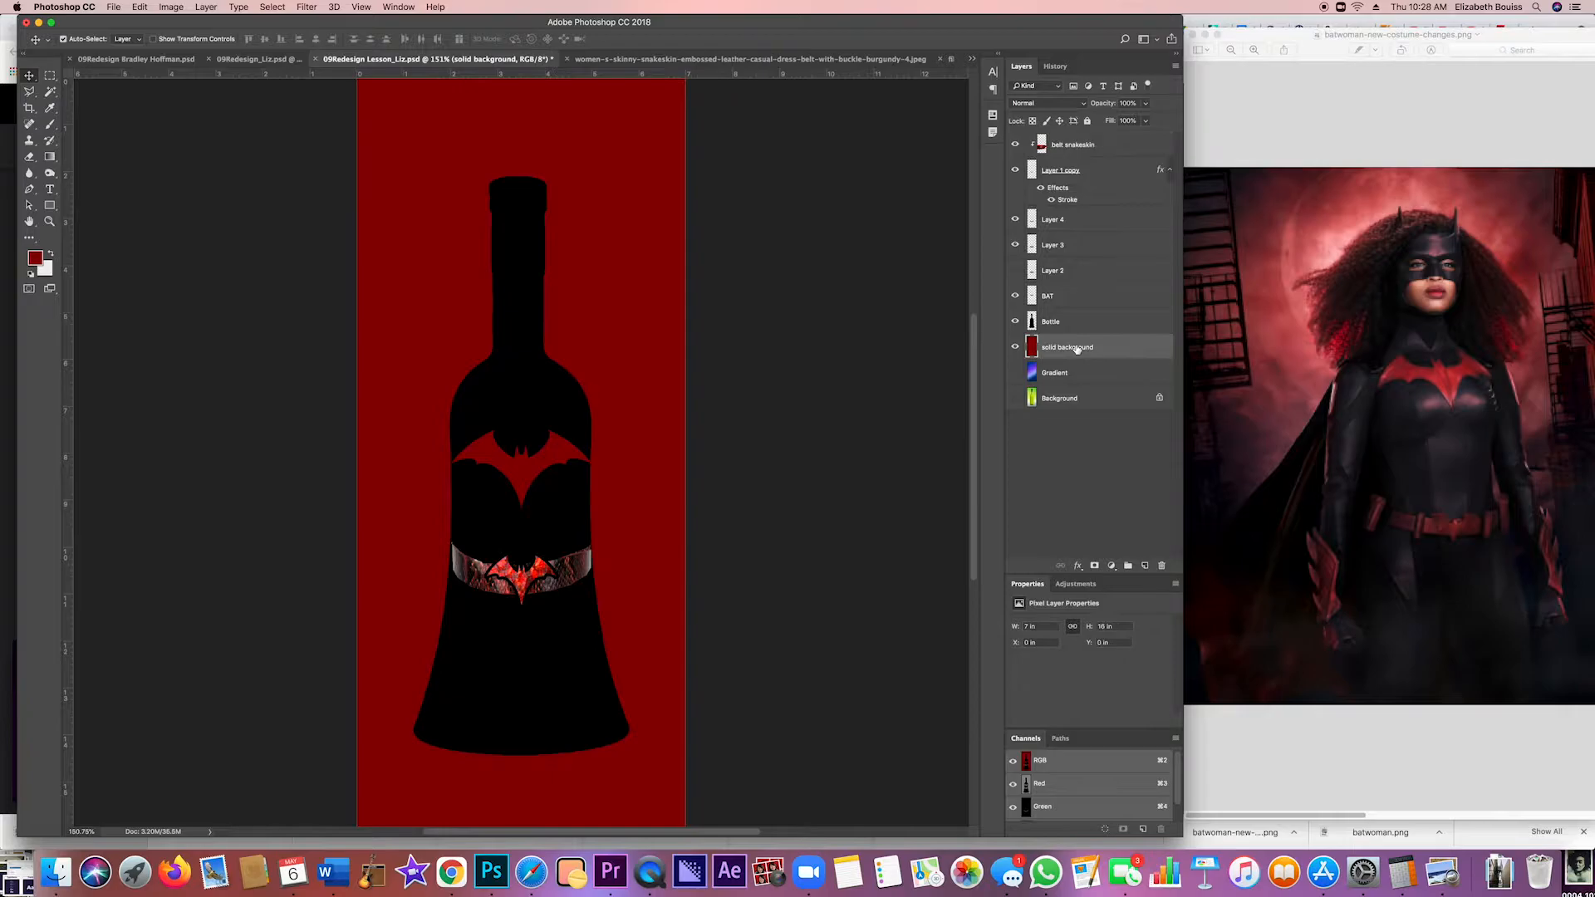
left_click(1016, 347)
left_click(1016, 347)
left_click(640, 58)
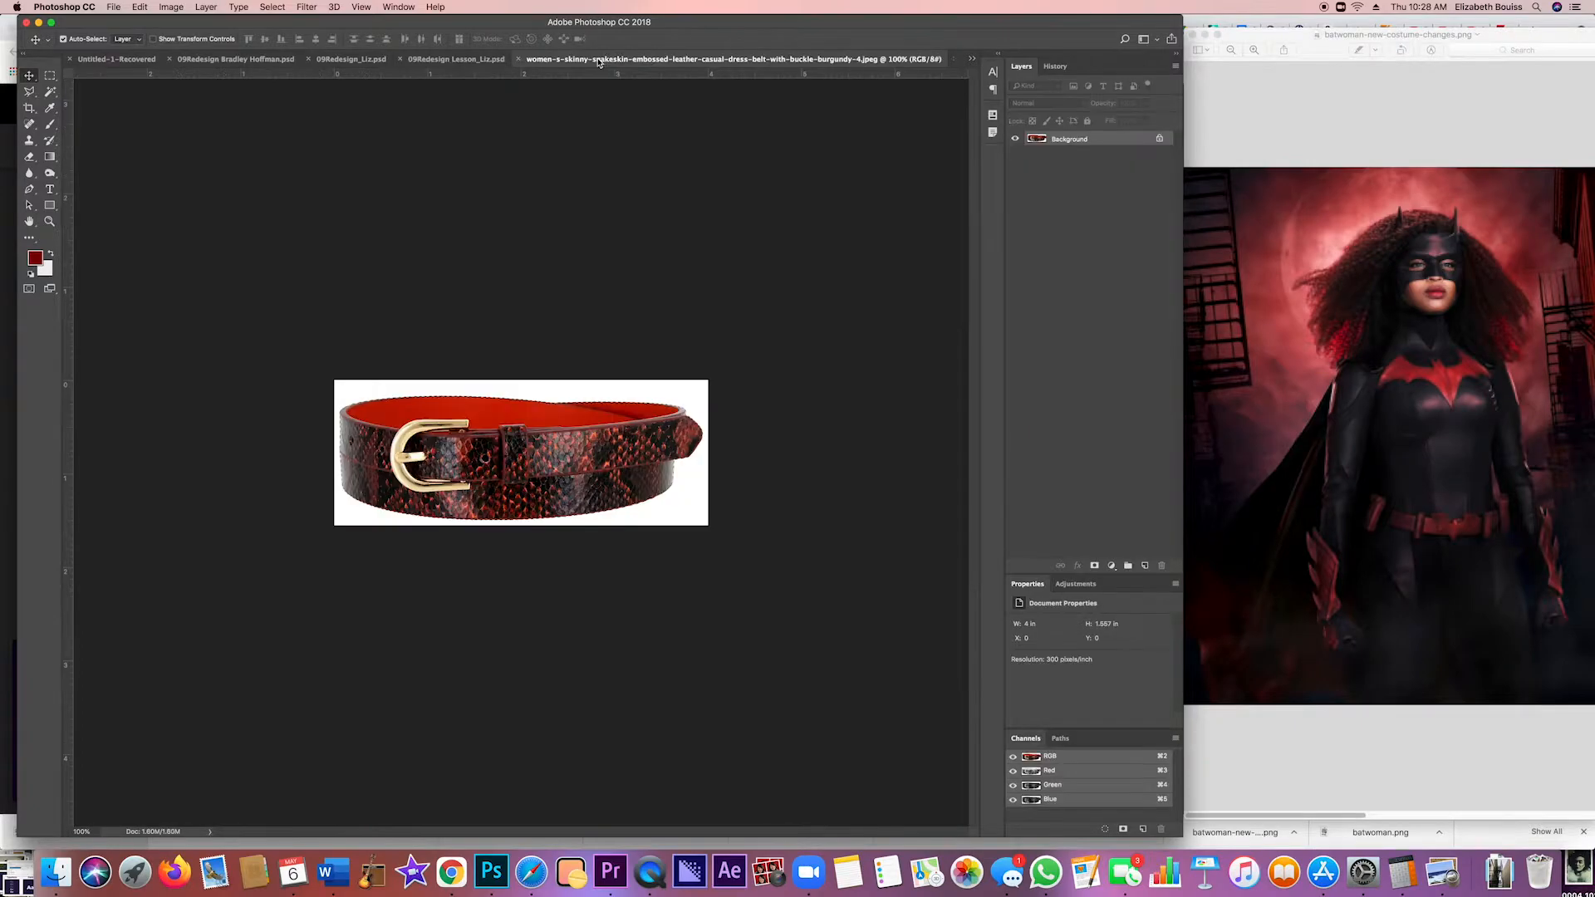
left_click(518, 59)
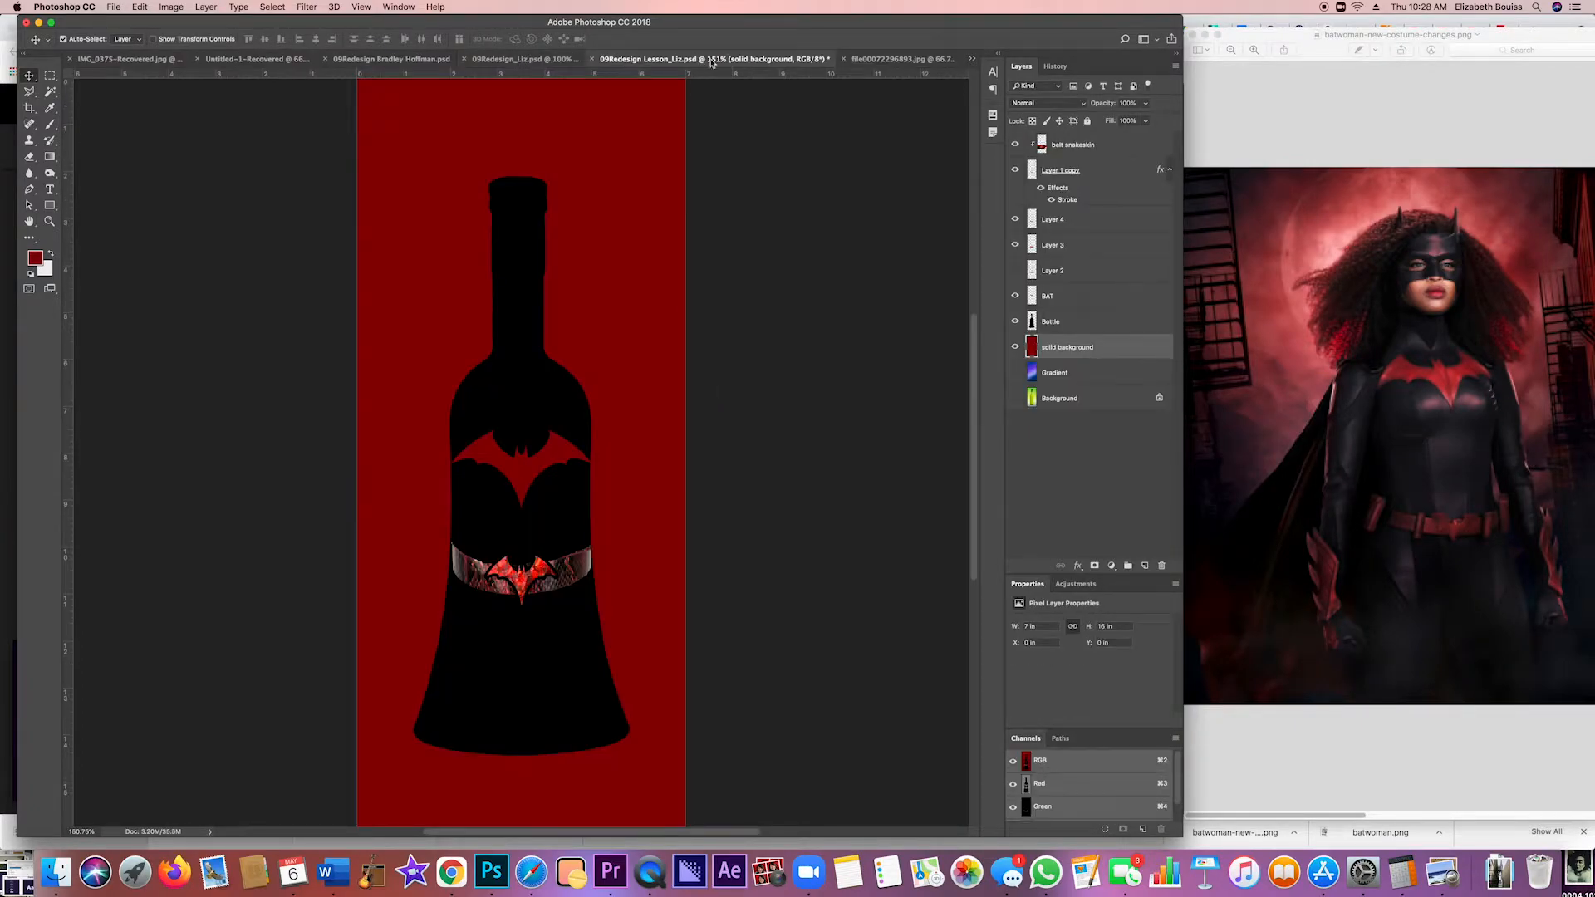
Open the downloaded crumpled paper.jpeg from Chrome in Photoshop and copy it into the bottle document above the solid background
left_click(882, 58)
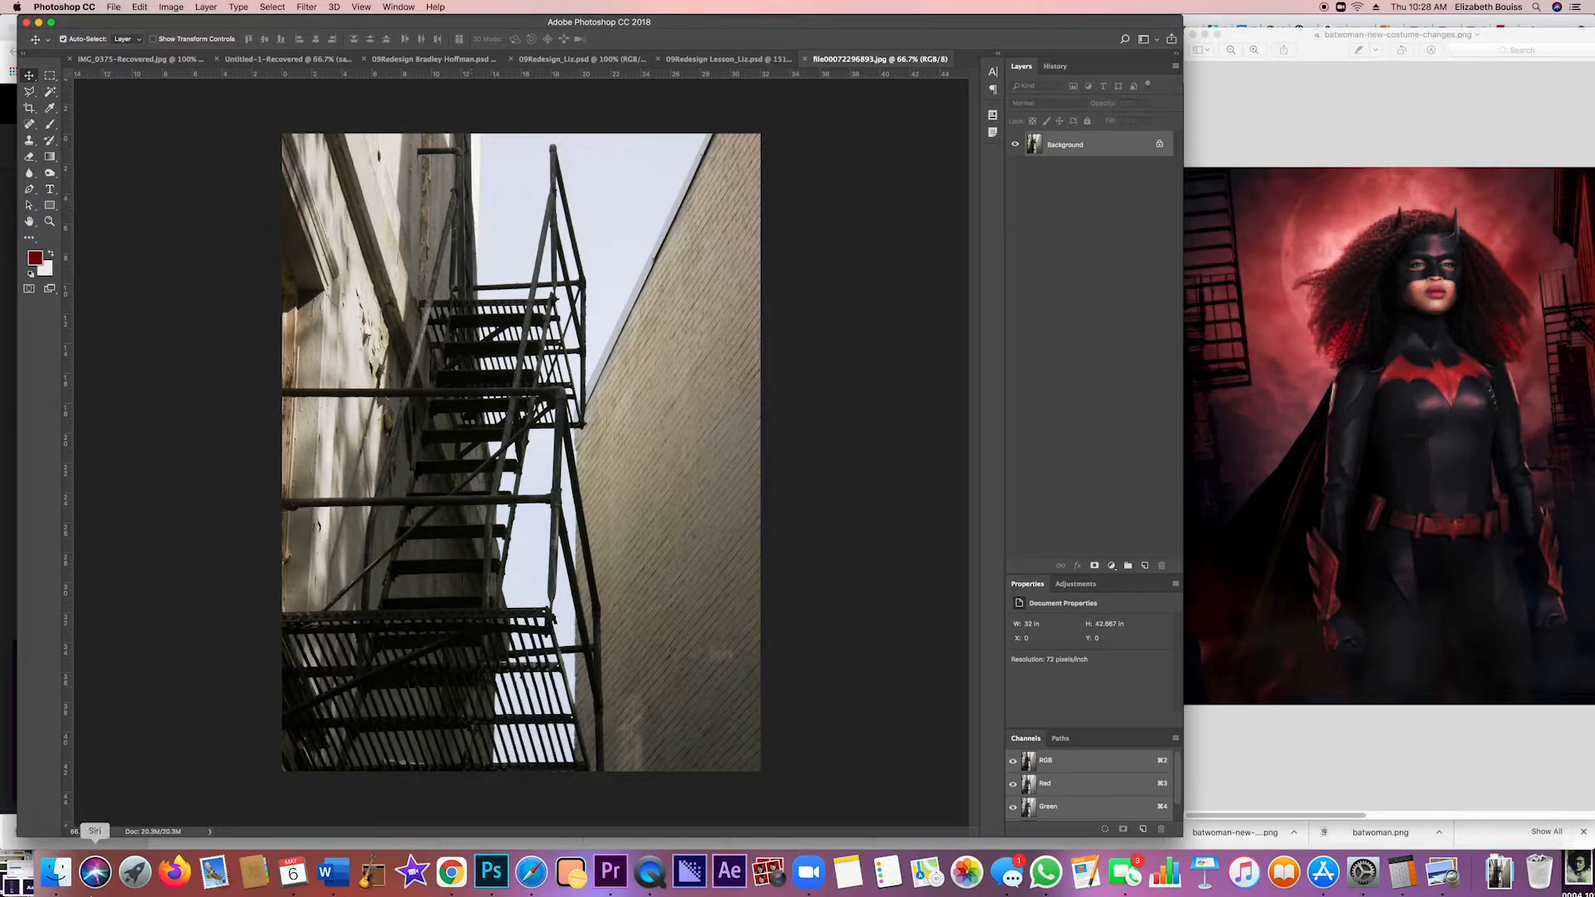
left_click(451, 871)
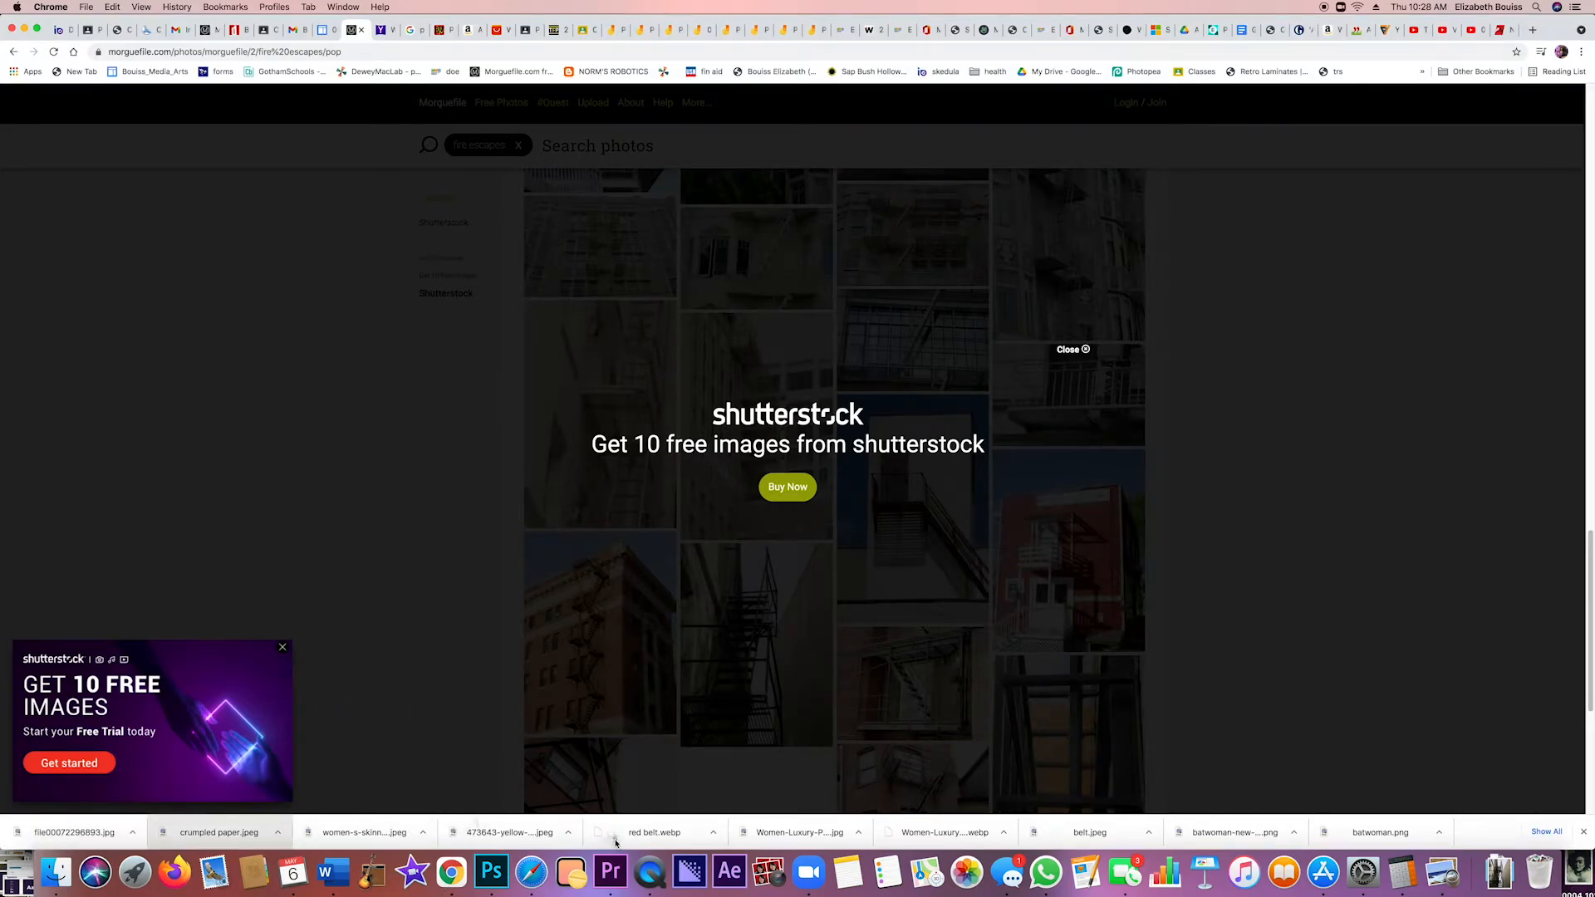
left_click(492, 872)
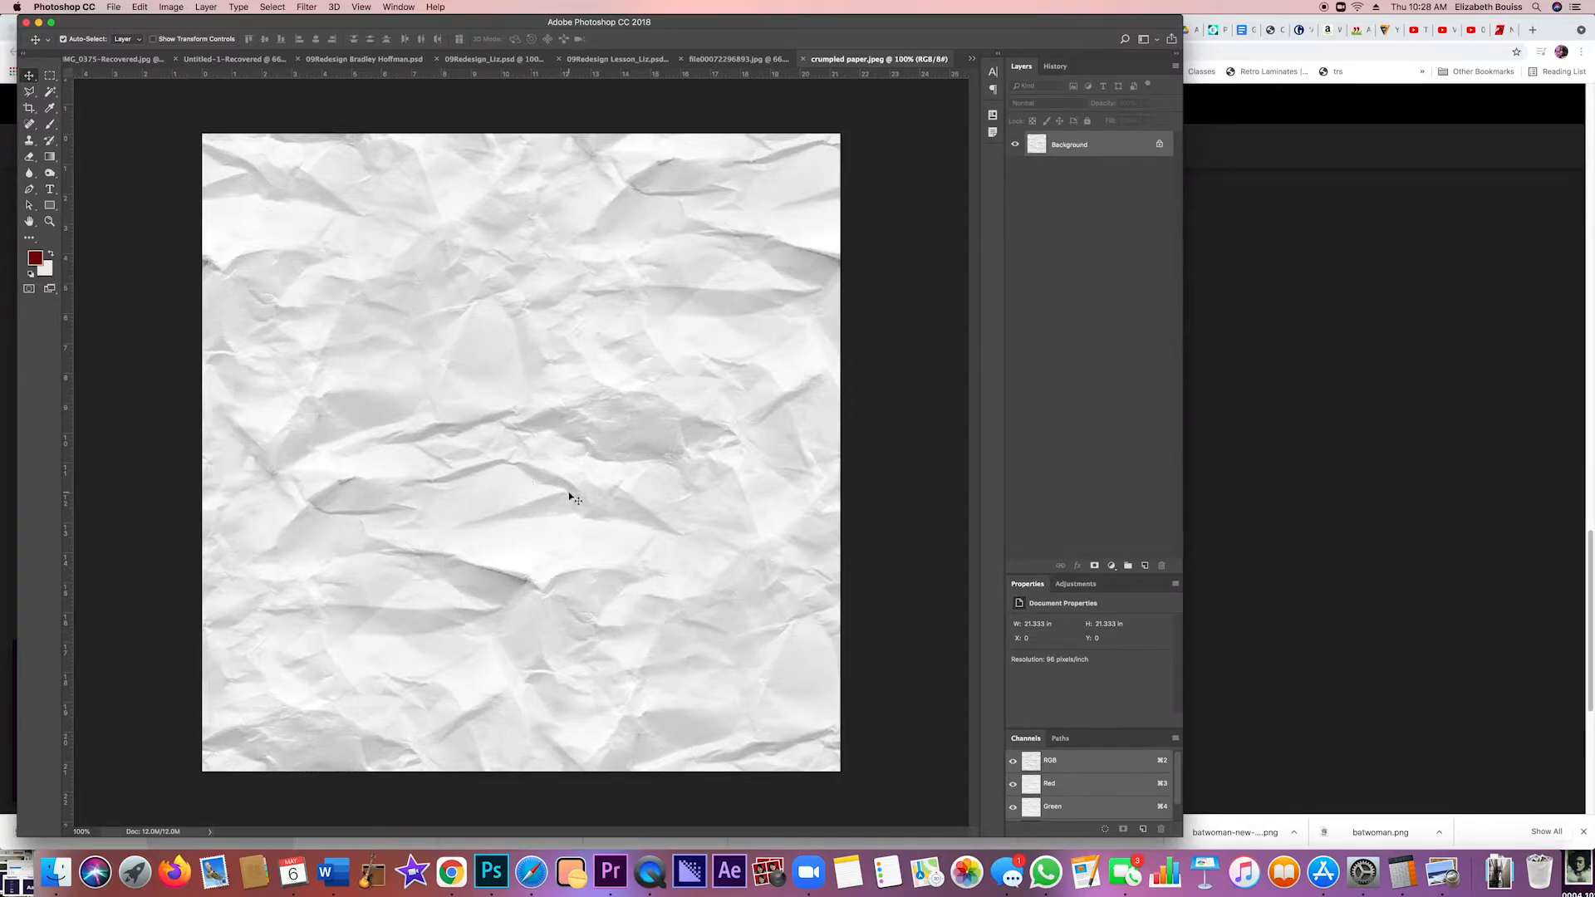
left_click_drag(571, 507, 549, 480)
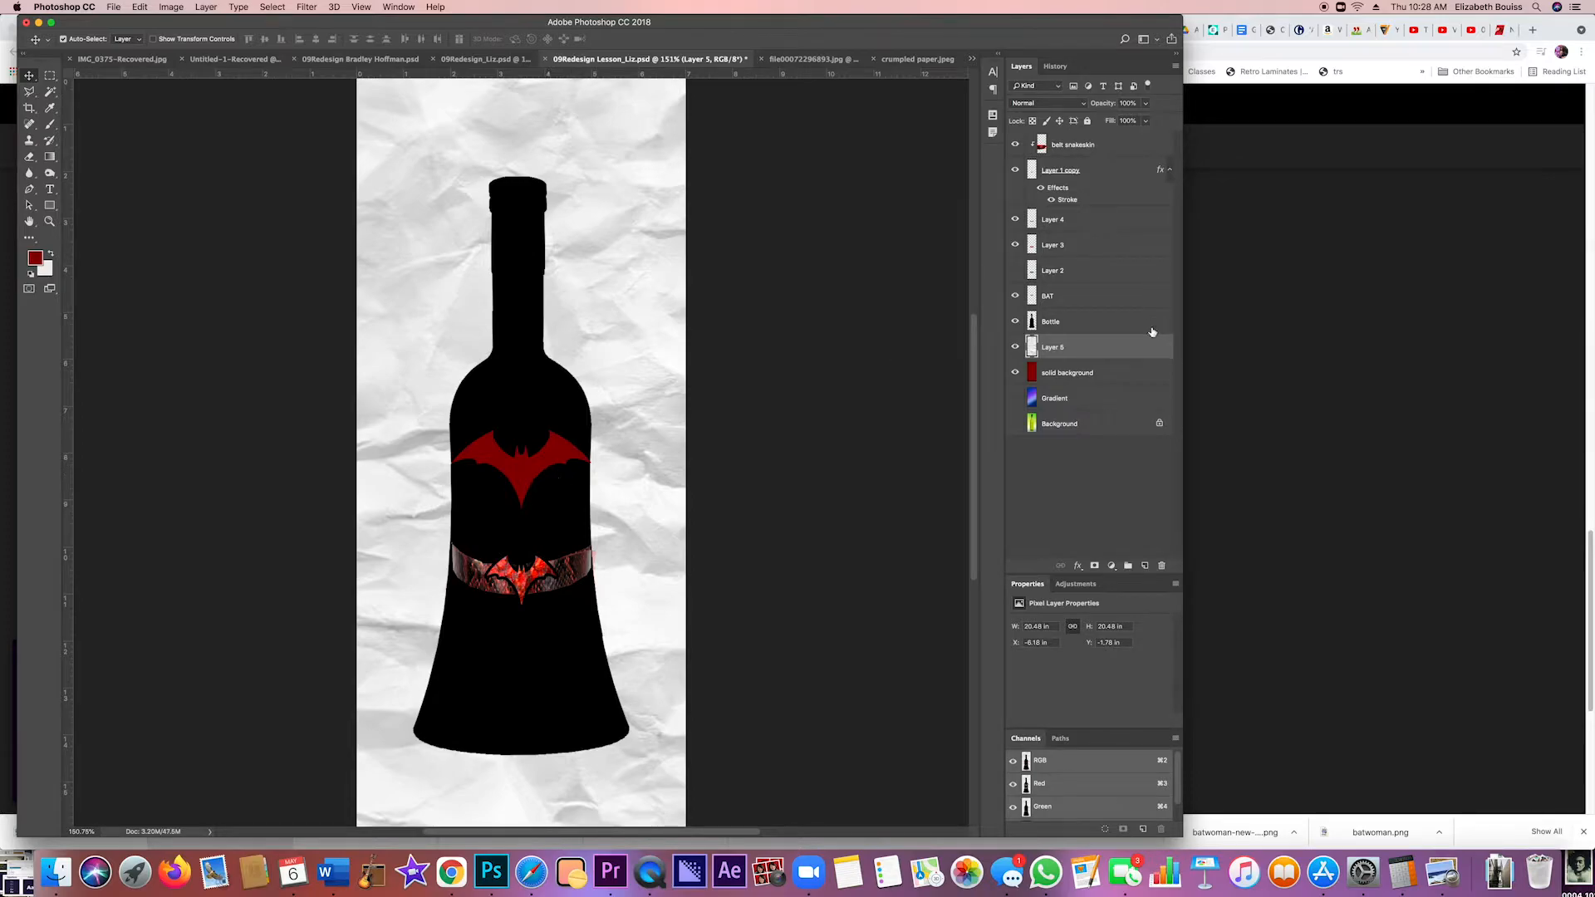
Place the crumpled paper layer beneath the solid background layer and hide the solid background
left_click_drag(1070, 349, 1065, 382)
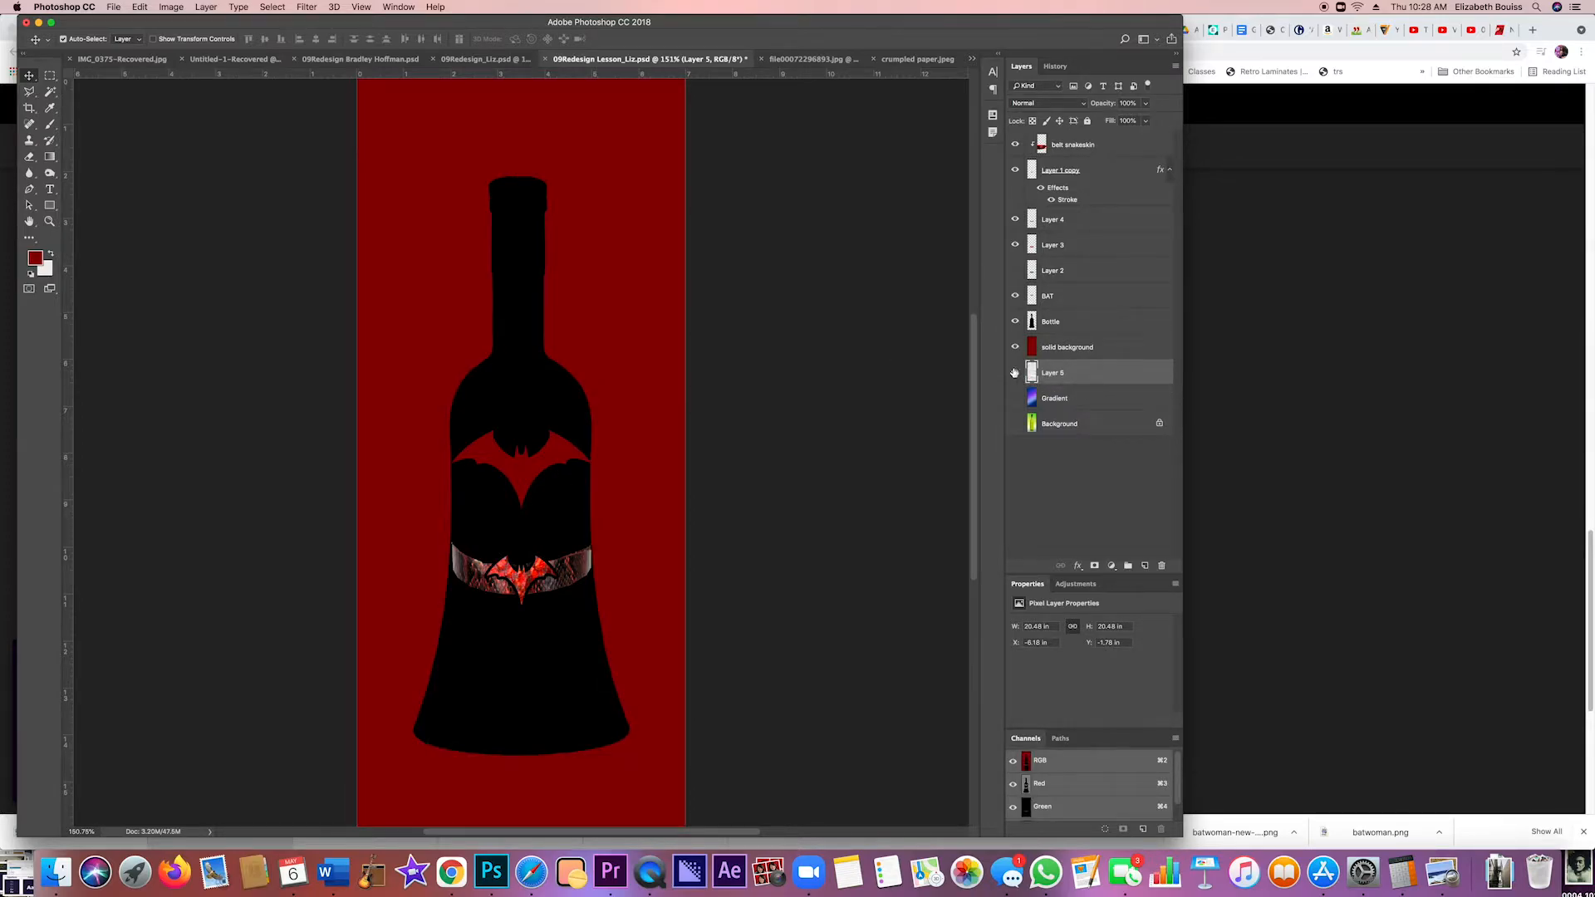
left_click(1016, 348)
left_click(1015, 348)
left_click(1016, 348)
Bring up the Batwoman costume reference in Preview and enlarge it to examine the red-and-black suit and background beside the bottle design
left_click(1444, 872)
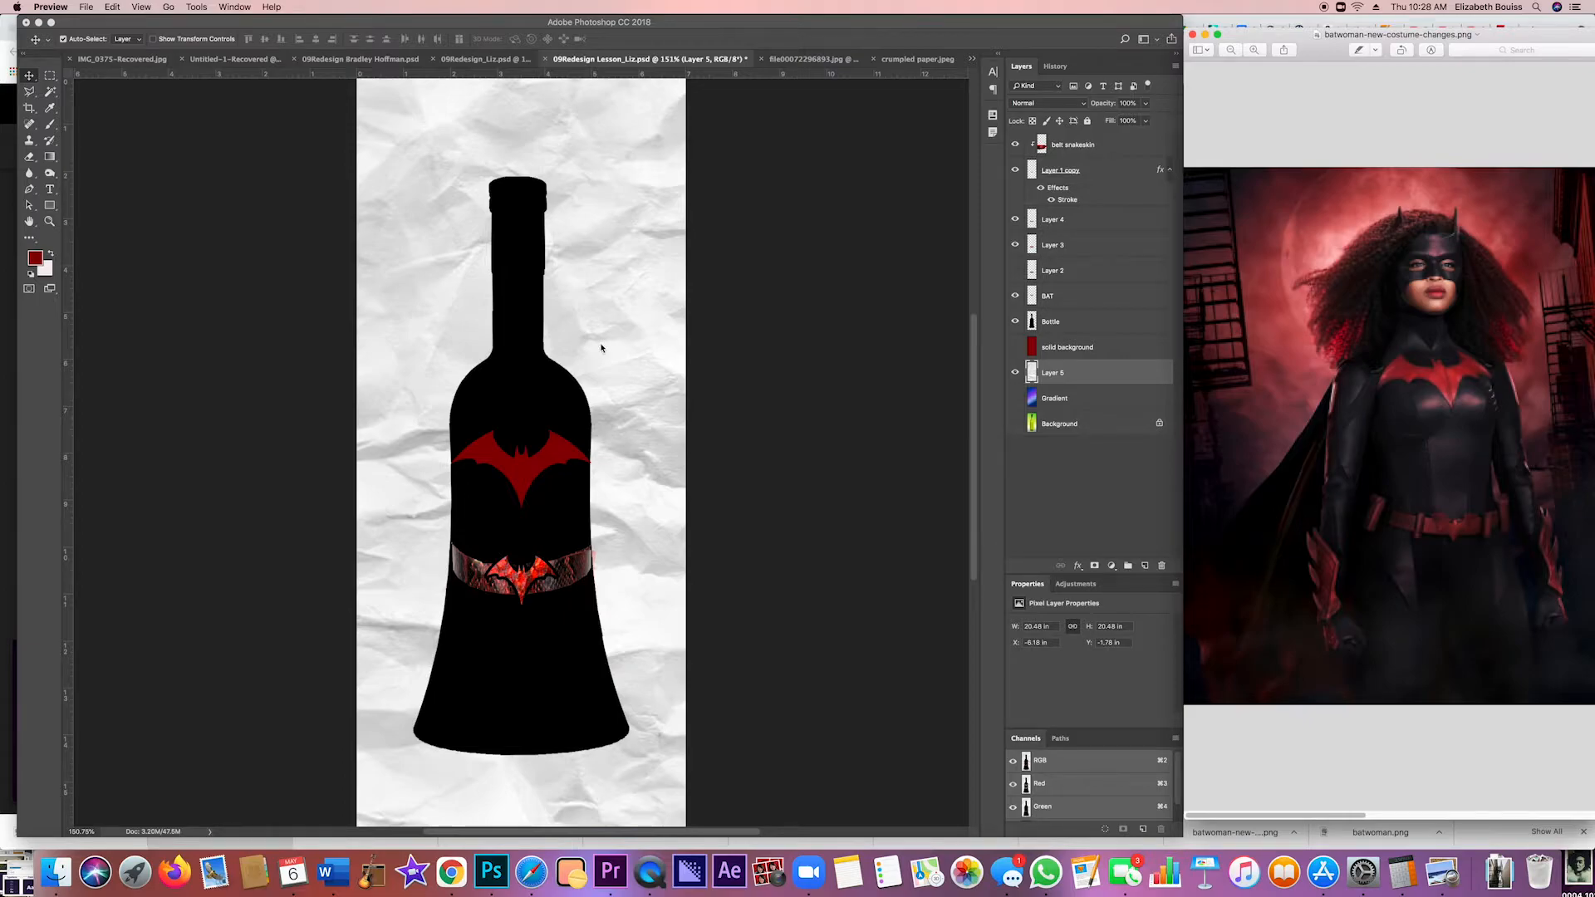
key("super+minus")
key("super+minus")
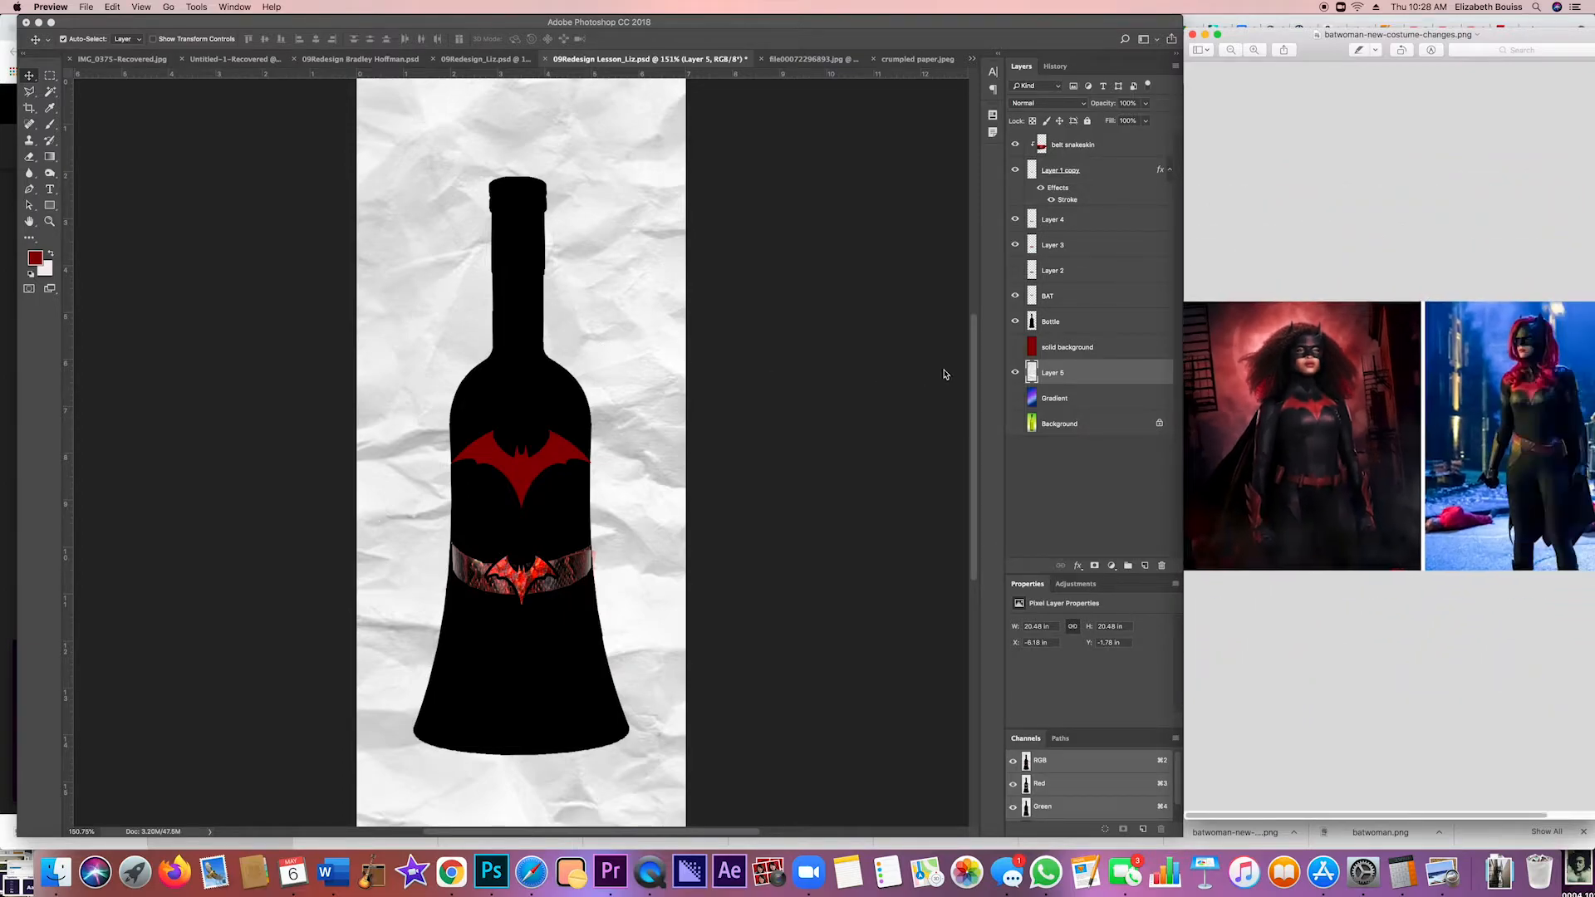
key("super+plus")
key("super+plus")
key("super+plus")
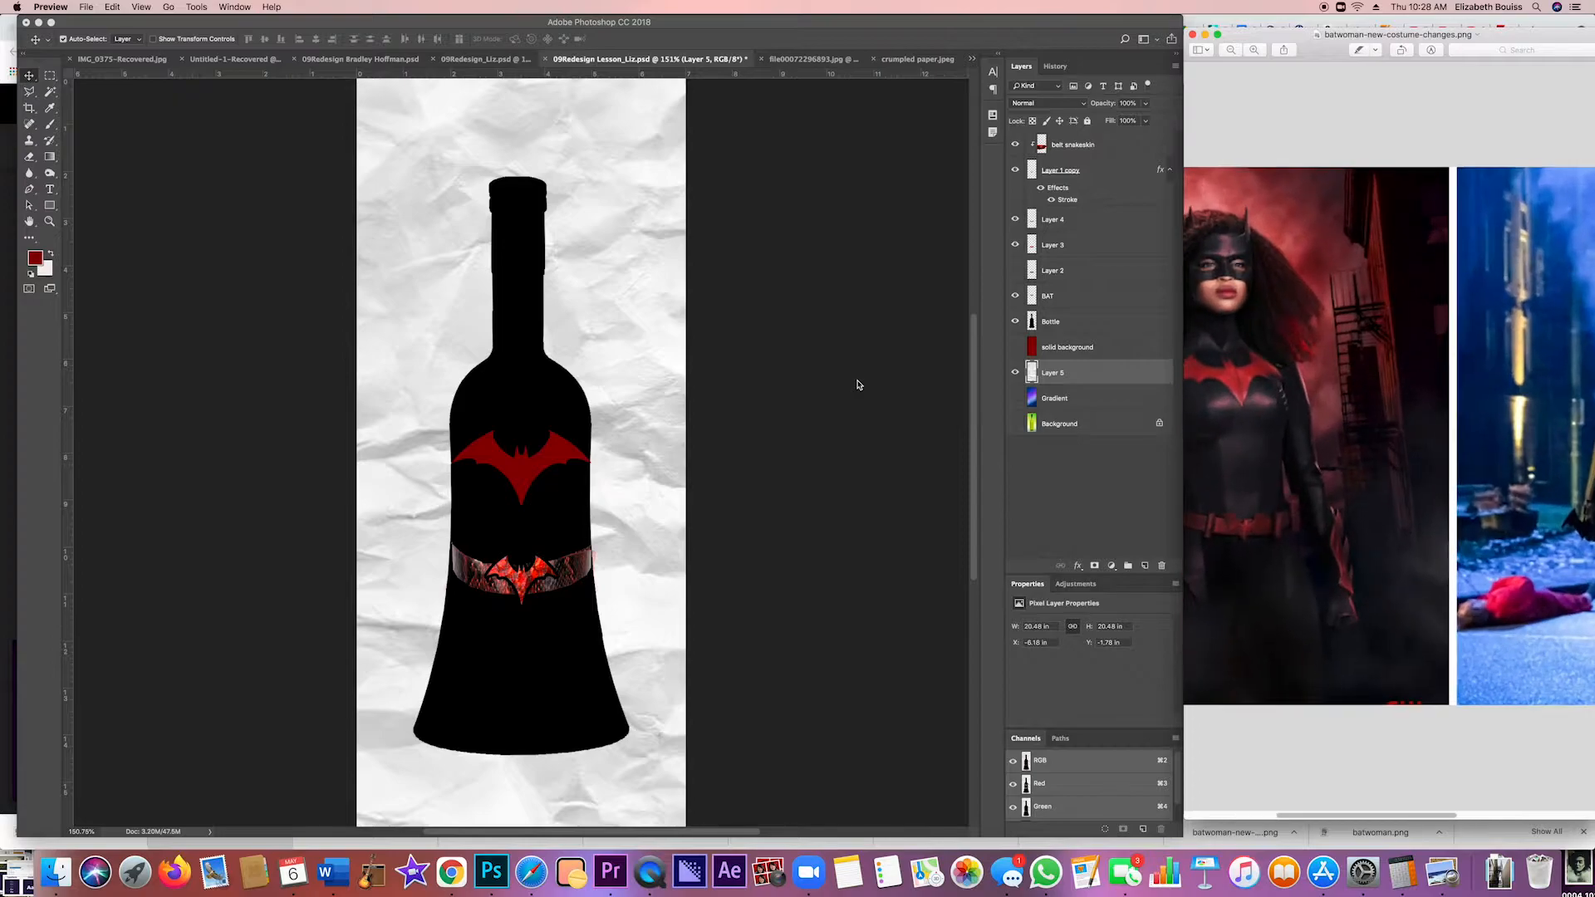
scroll(1400, 788, "left", 5)
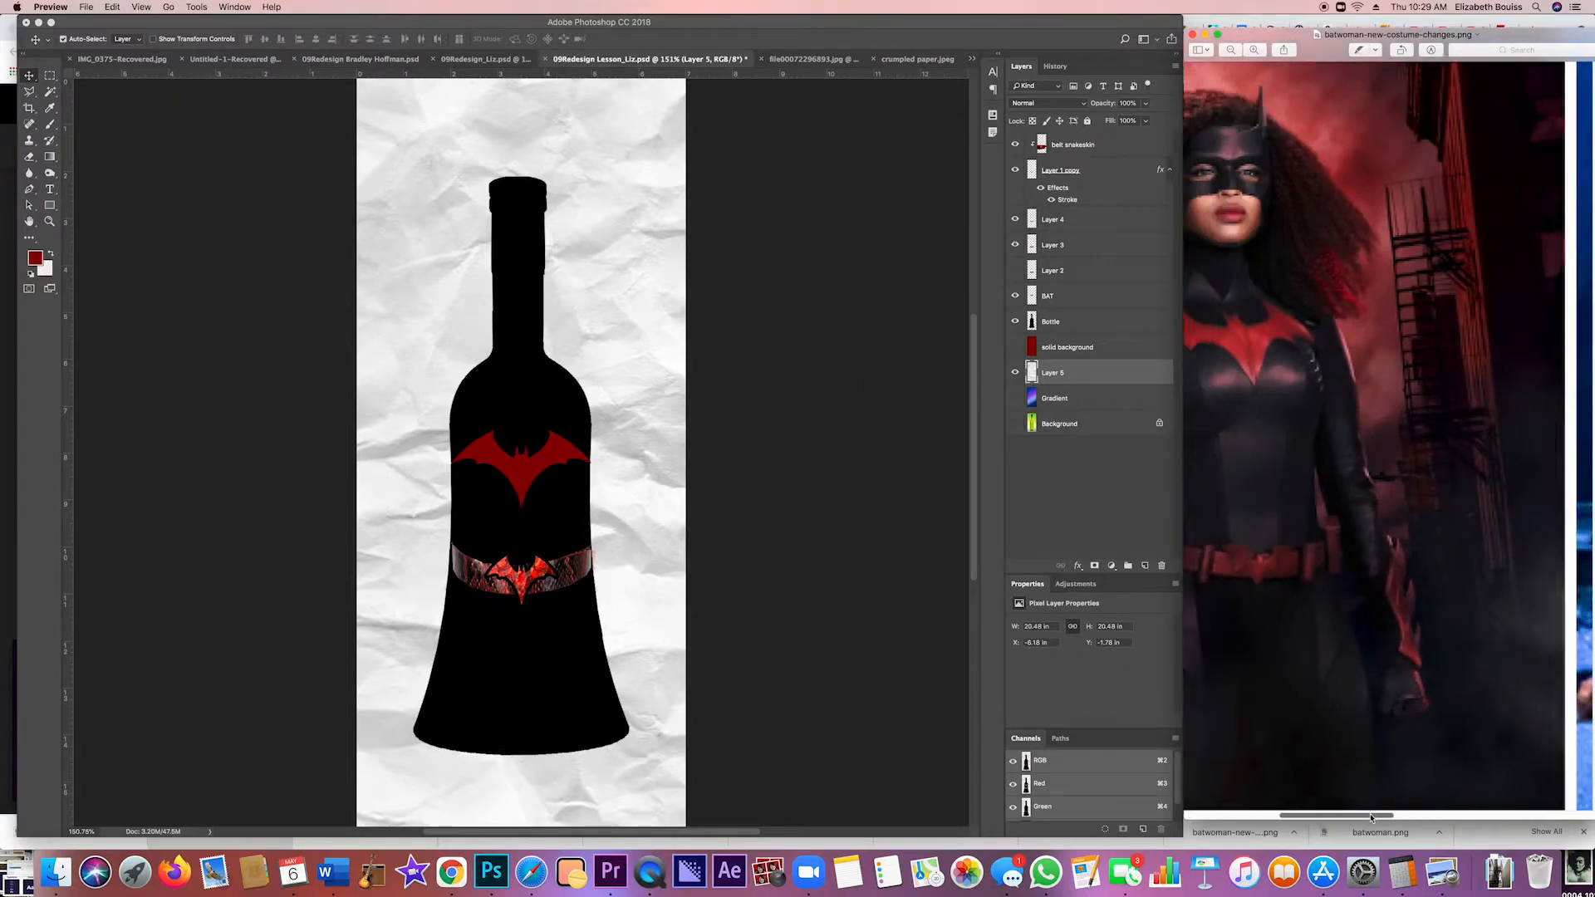
left_click(756, 561)
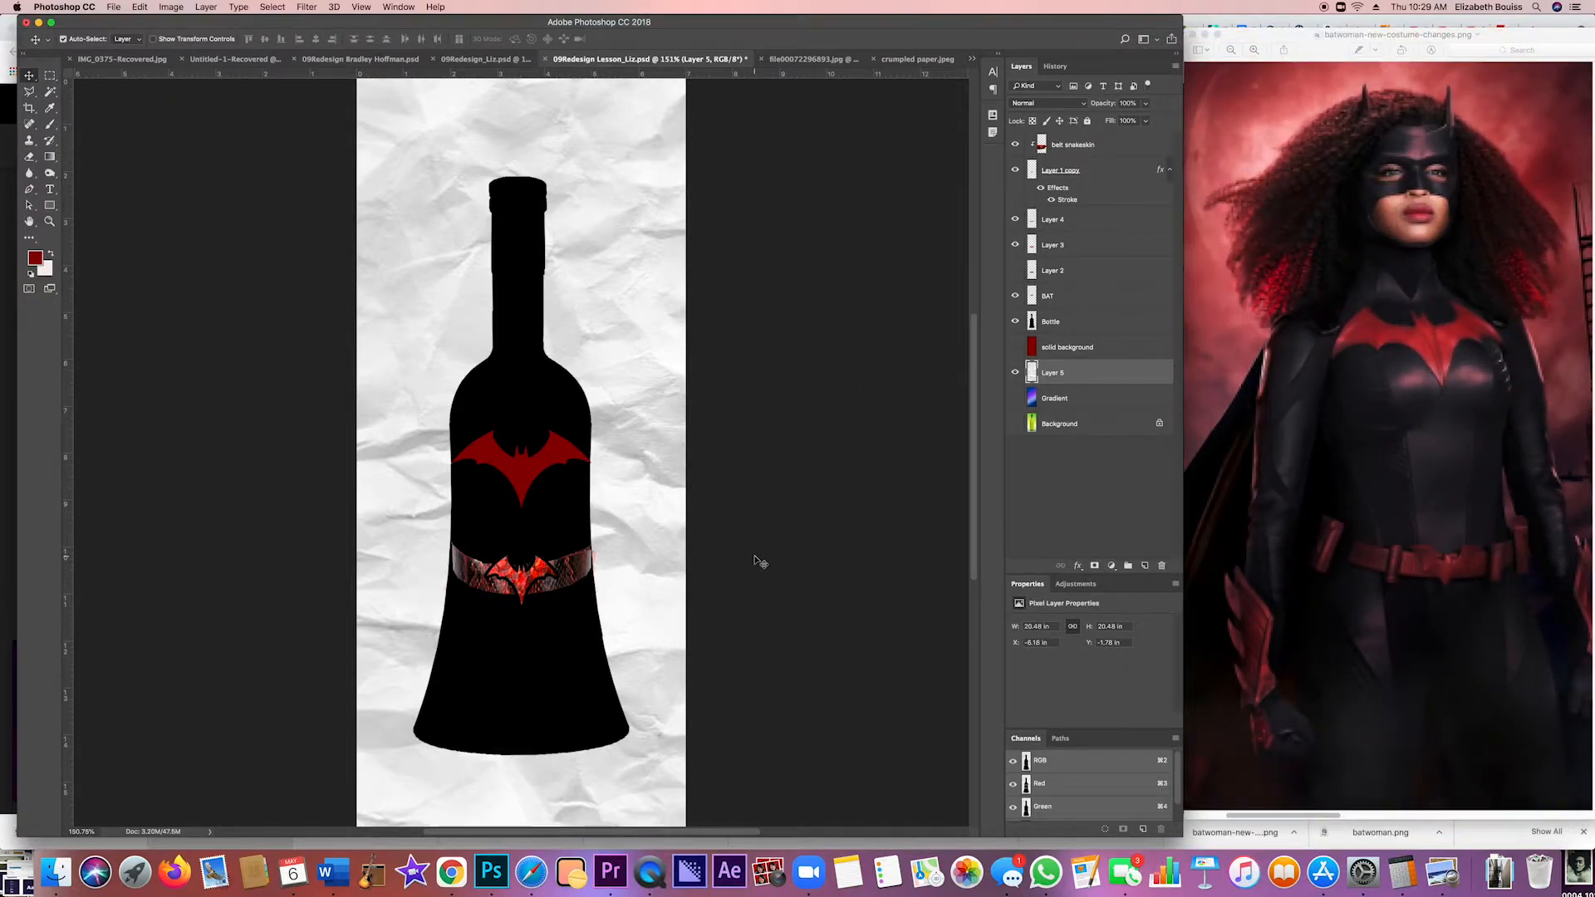
Try to rename the crumpled paper texture's layer as crumpled paper
key("super+minus")
key("super+minus")
key("super+minus")
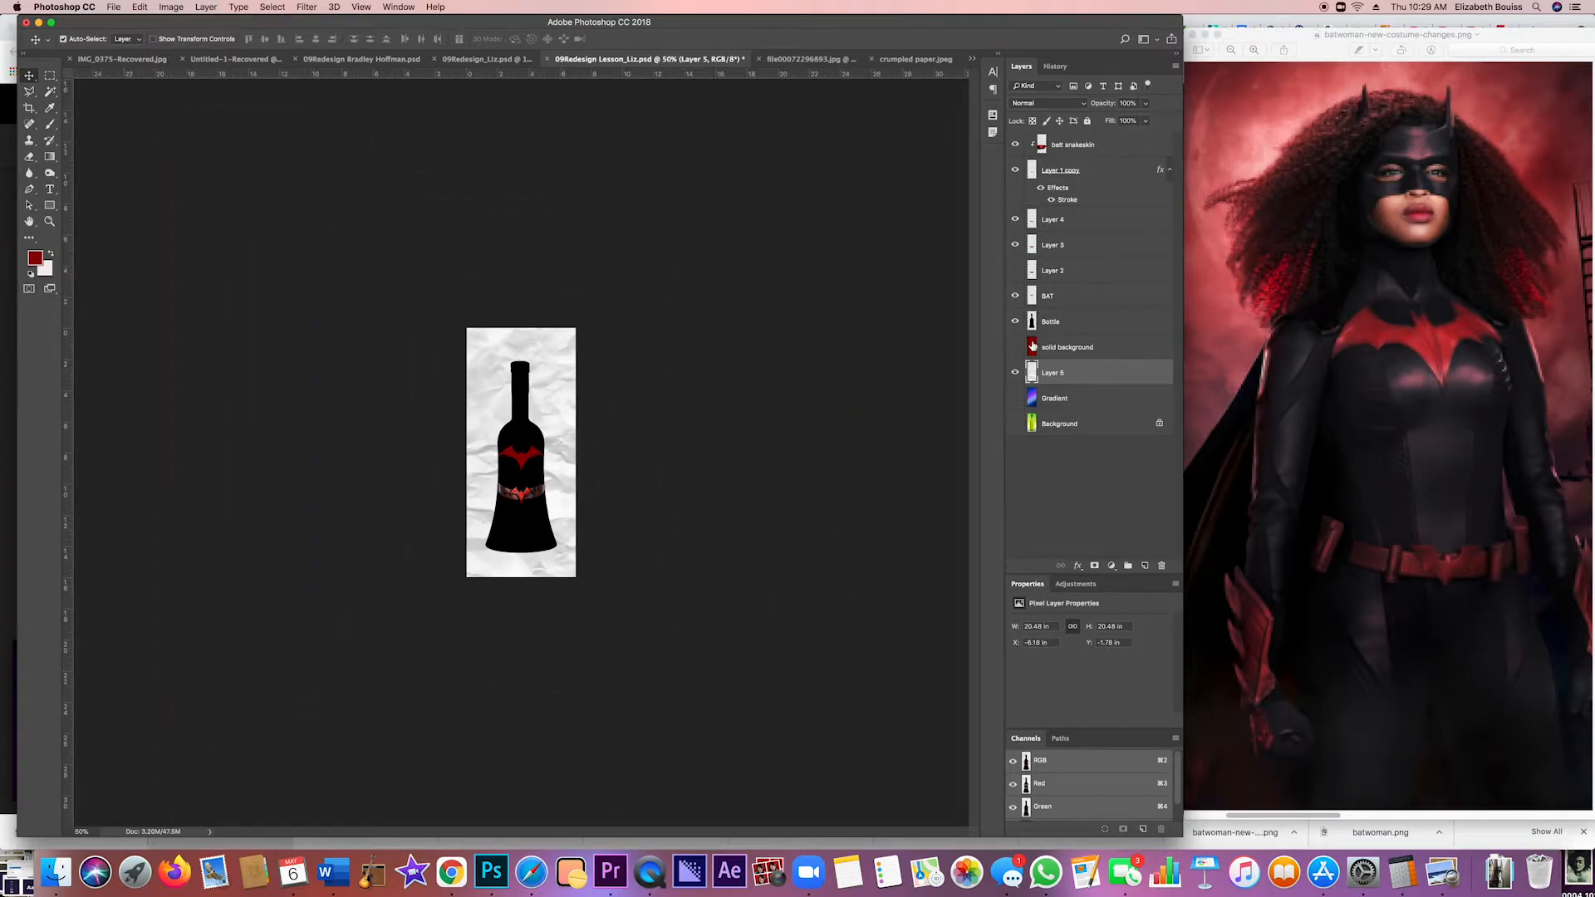
double_click(1053, 373)
type("d paper")
Free Transform the crumpled paper layer to about 13.2 by 17.7 inches so it extends slightly past the canvas edges
key("super+t")
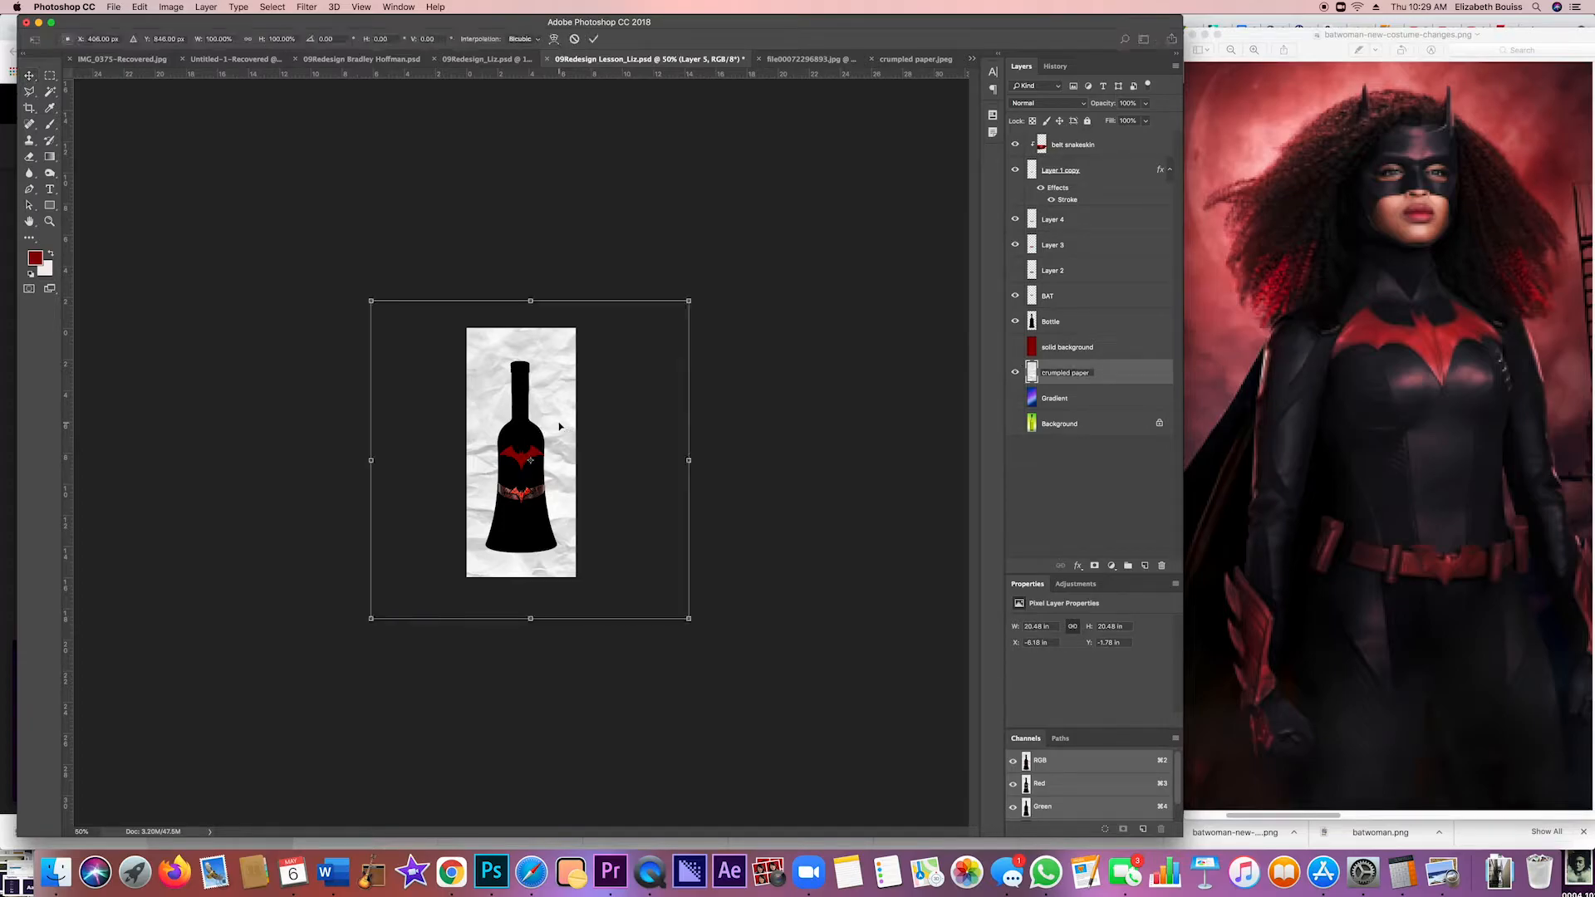
left_click_drag(690, 302, 624, 316)
left_click_drag(368, 469, 418, 470)
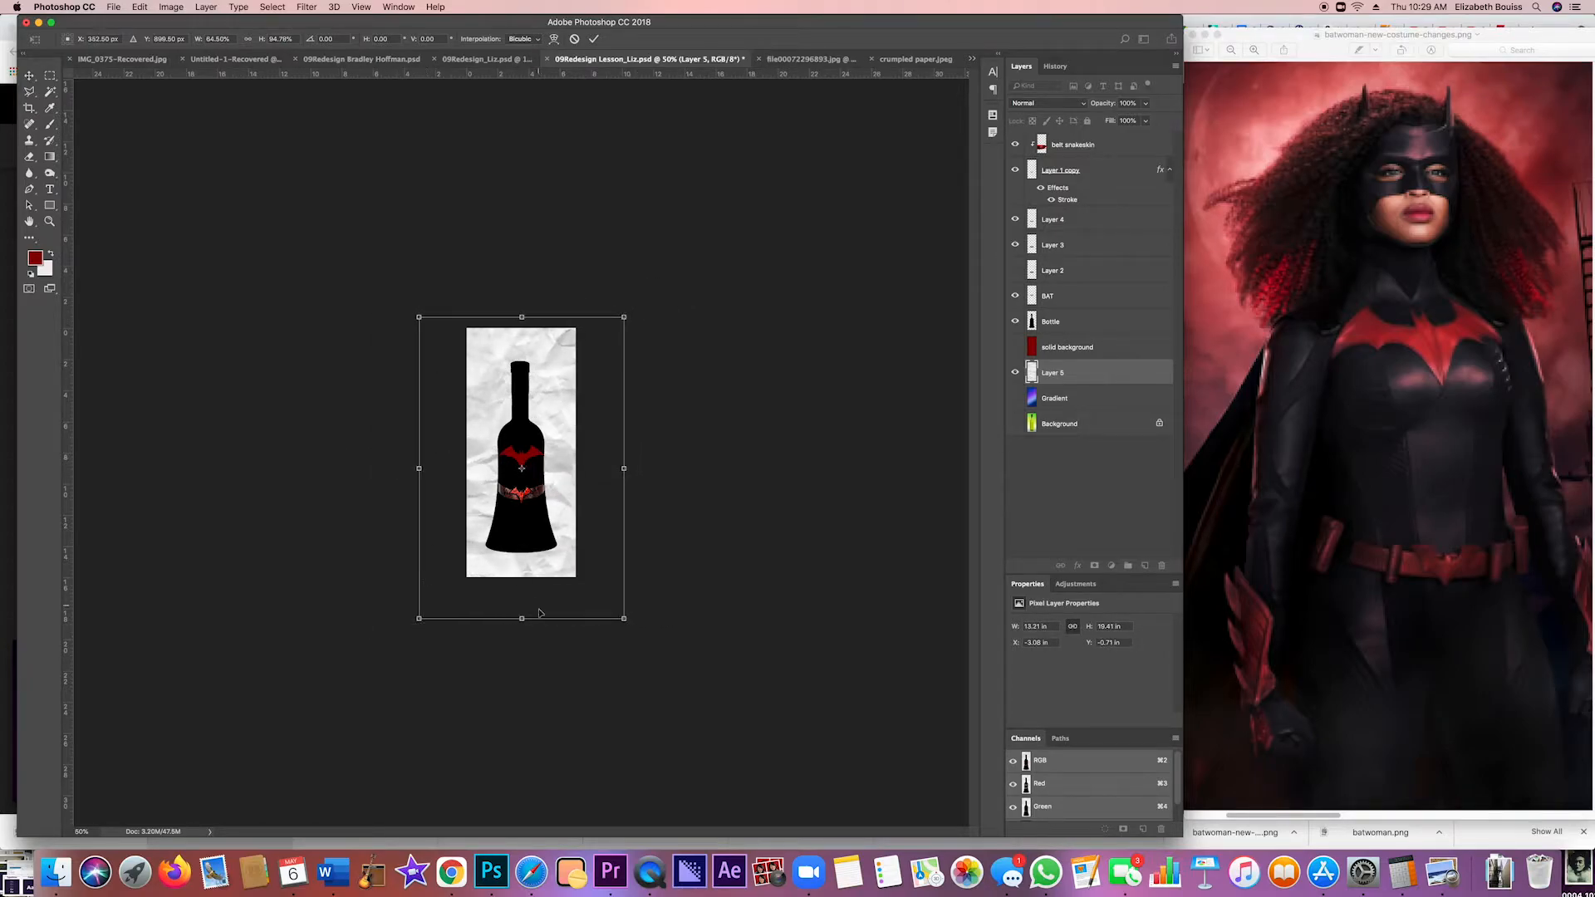
left_click_drag(522, 618, 522, 592)
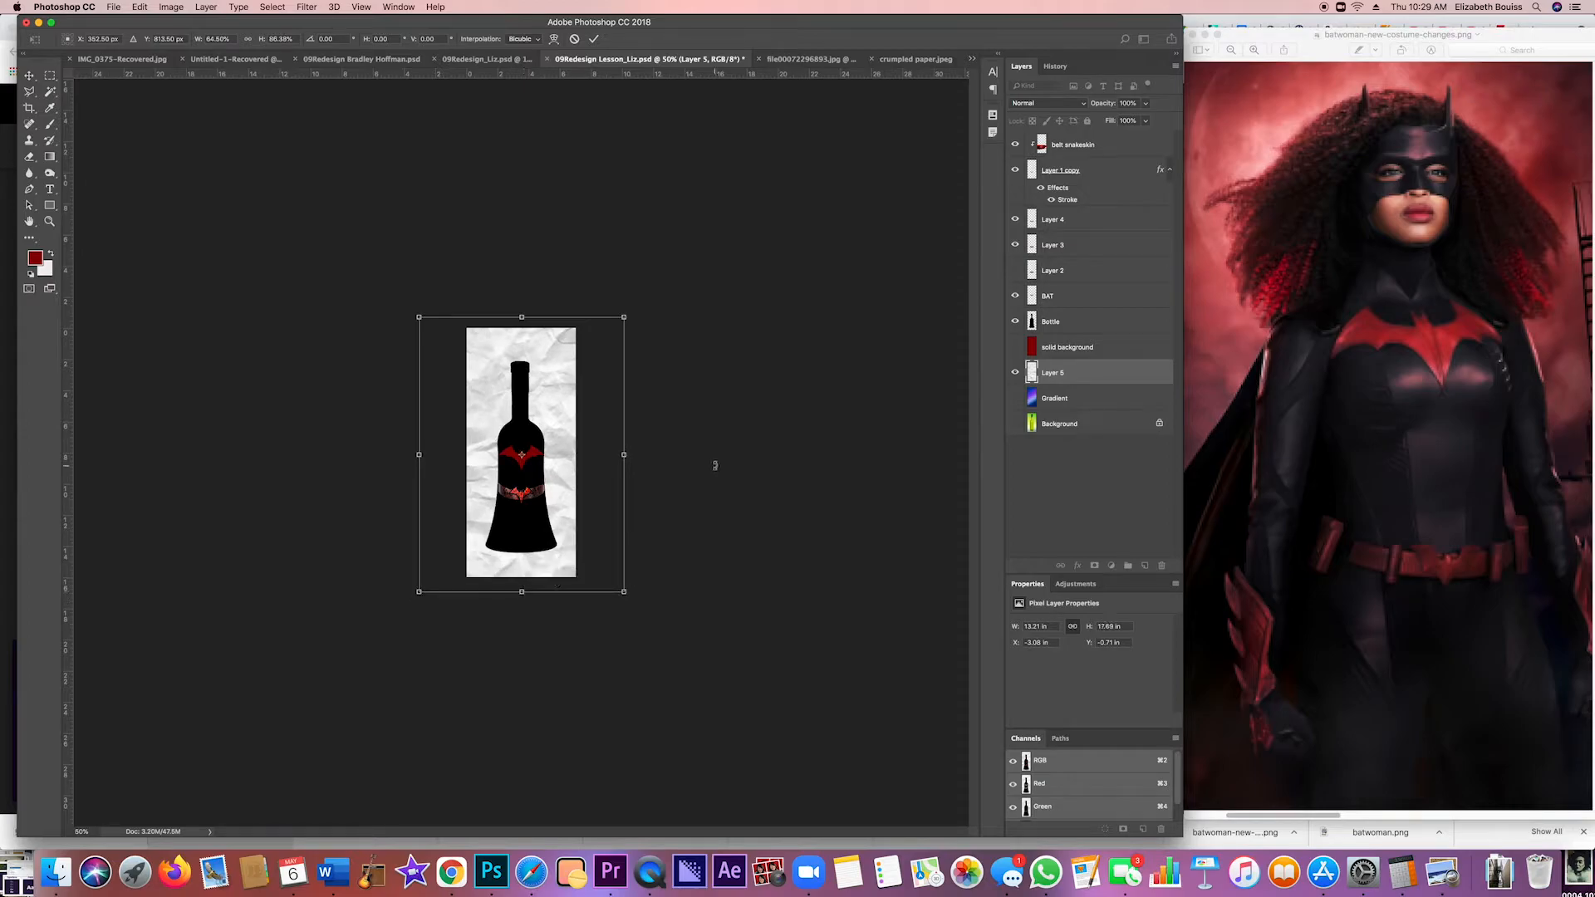
key("Return")
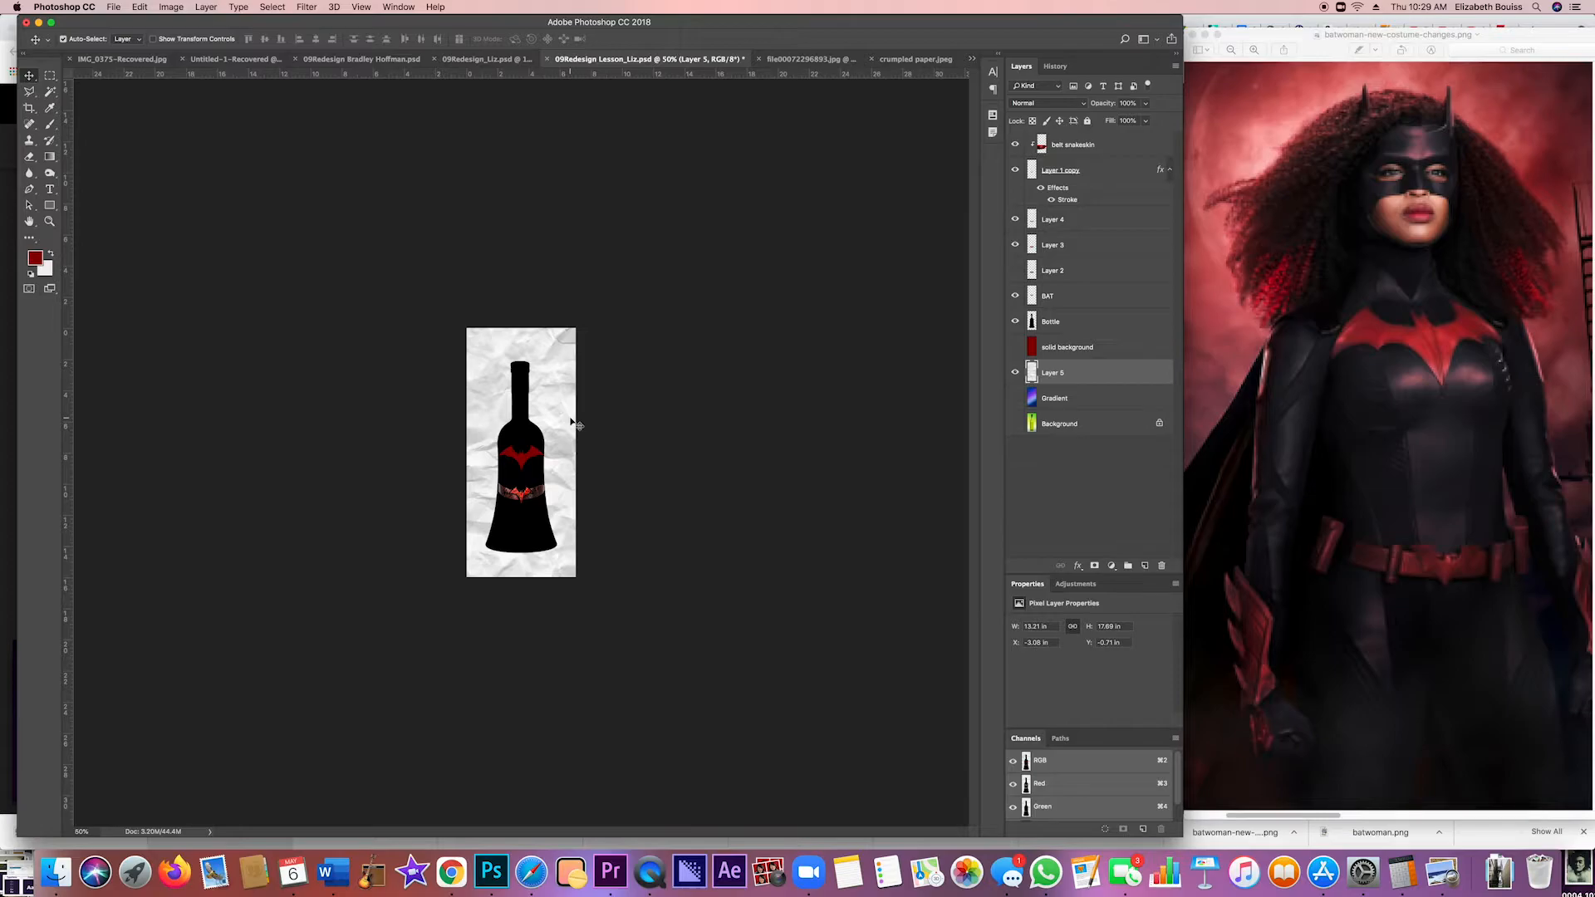
Darken the folds and outer areas of the crumpled paper around the bottle with strokes of the Burn tool
key("super+equal")
key("super+equal")
key("super+equal")
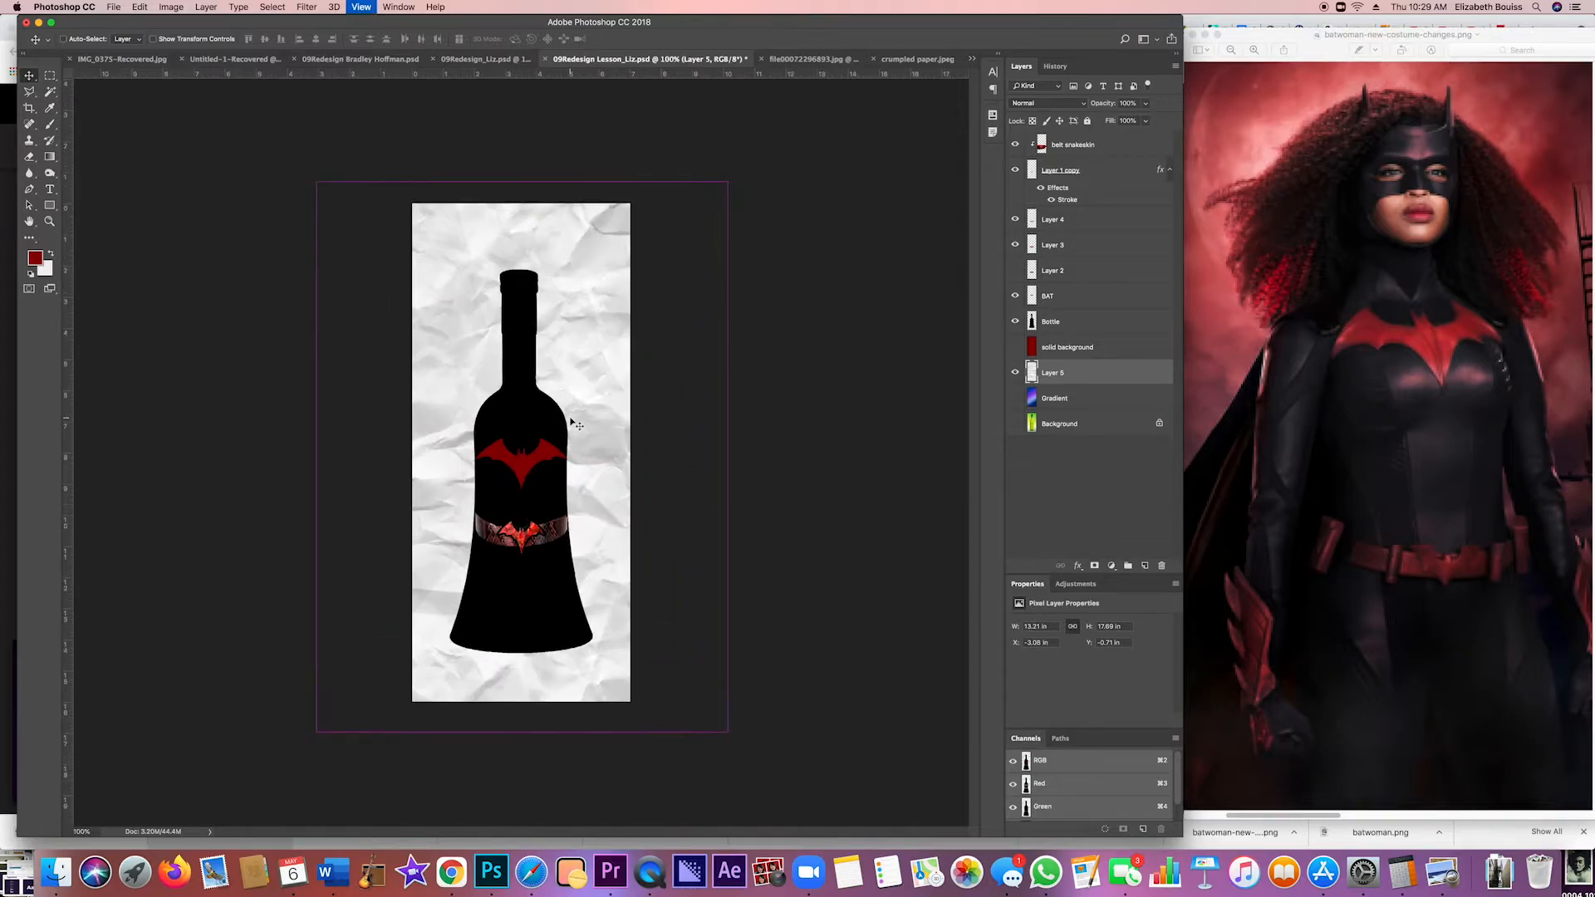
key("super+minus")
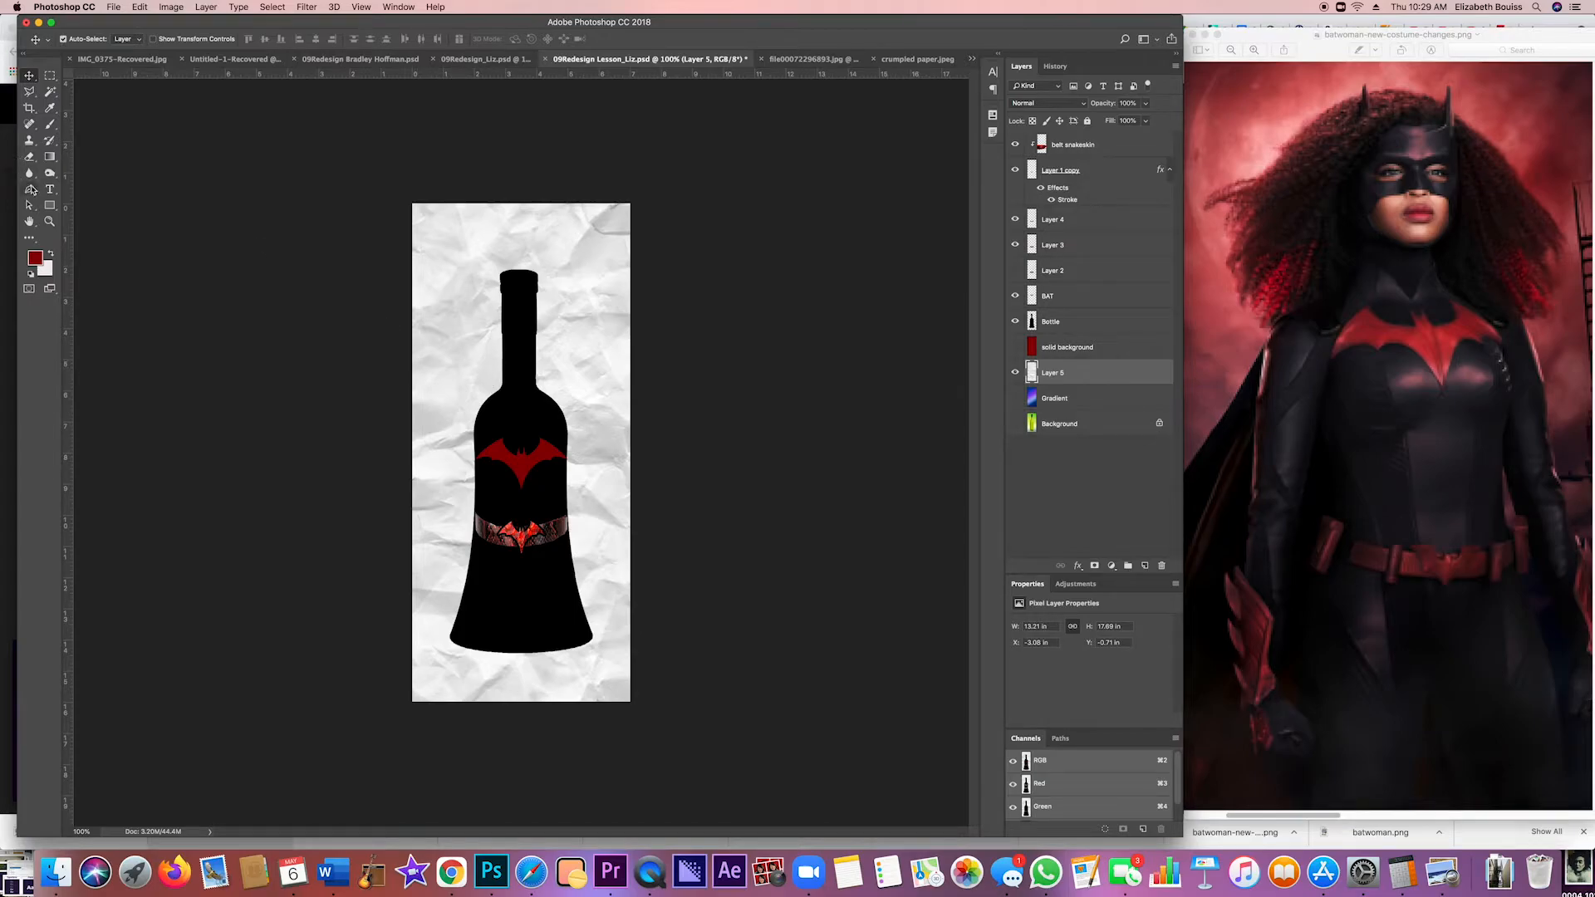
left_click(52, 173)
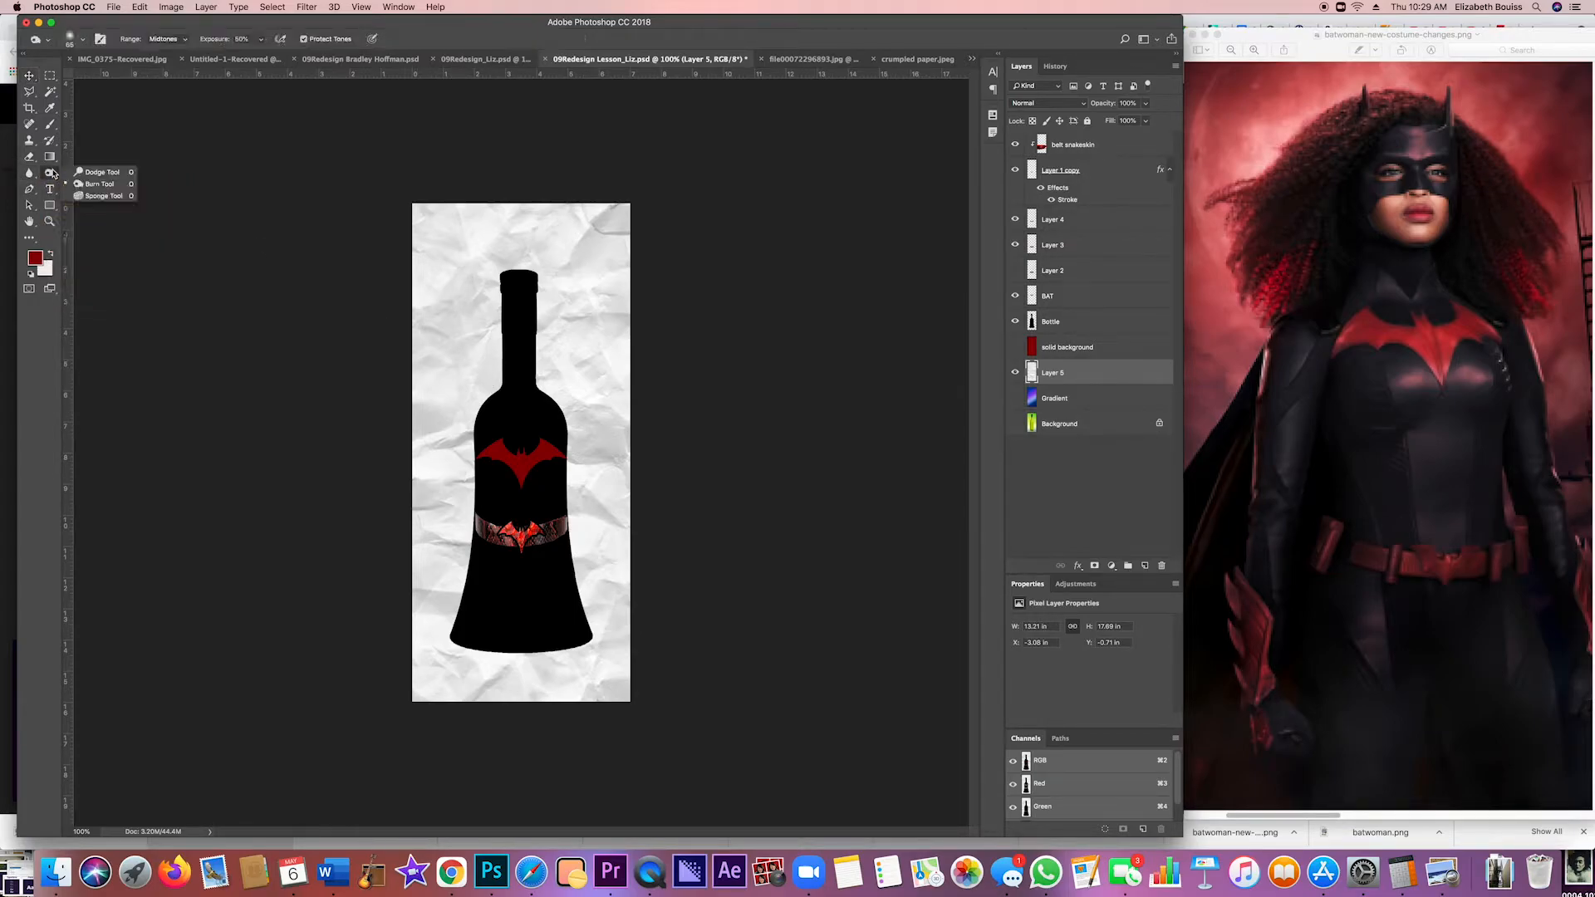
left_click(96, 185)
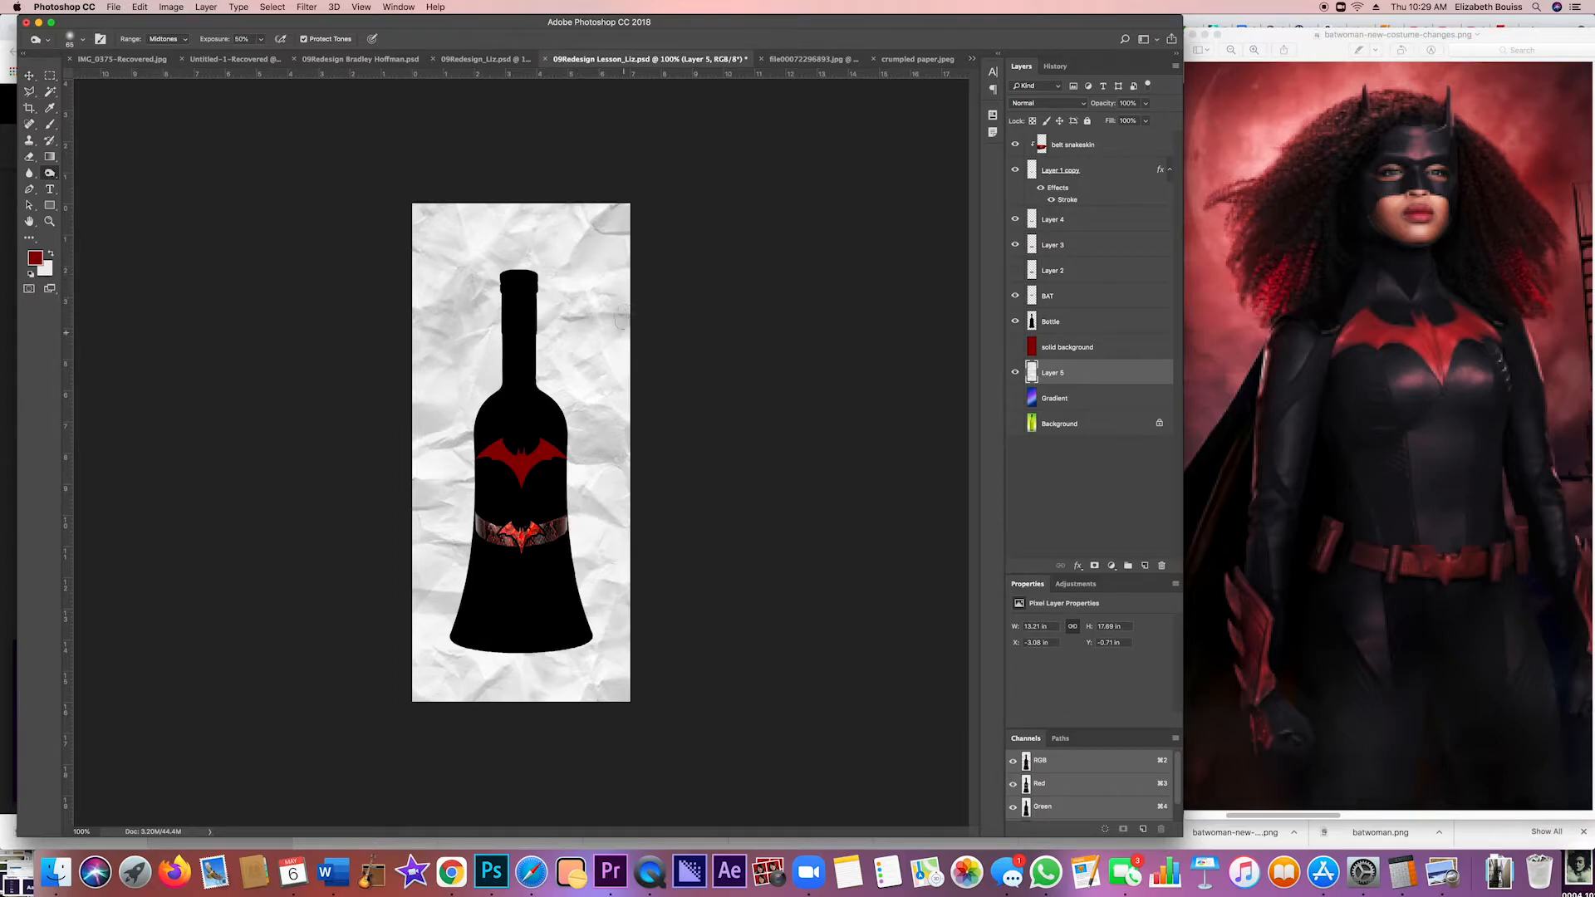
mouse_move(612, 404)
left_mouse_down()
mouse_move(619, 677)
mouse_move(440, 688)
left_mouse_up()
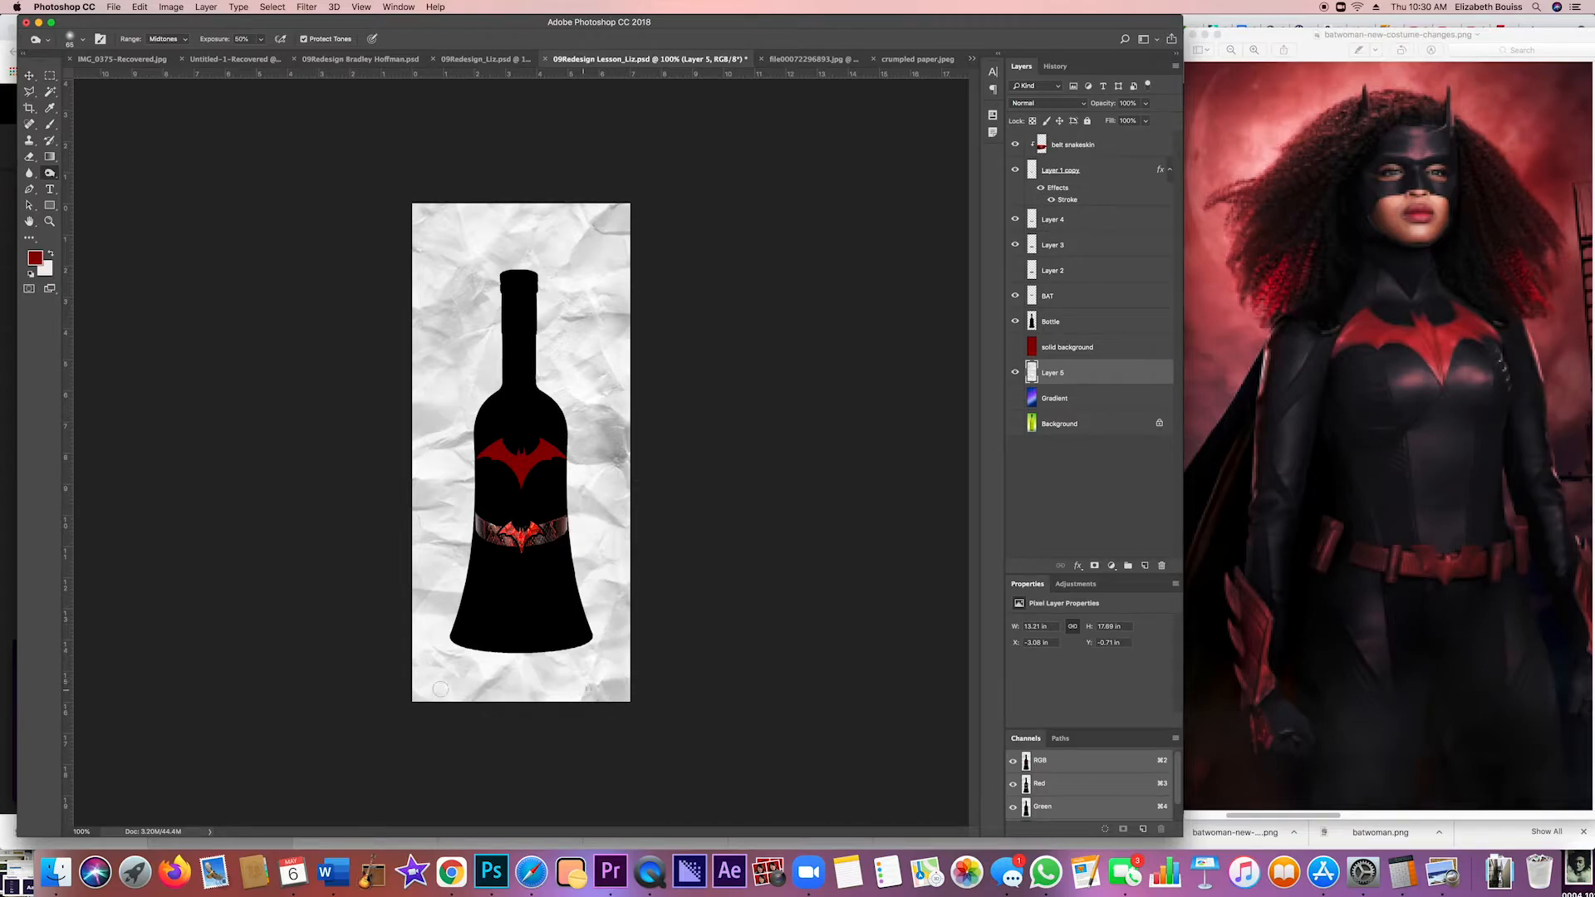
mouse_move(625, 664)
left_mouse_down()
mouse_move(600, 639)
mouse_move(603, 560)
mouse_move(493, 424)
mouse_move(395, 424)
left_mouse_up()
mouse_move(384, 488)
left_mouse_down()
mouse_move(423, 697)
mouse_move(611, 692)
mouse_move(634, 659)
left_mouse_up()
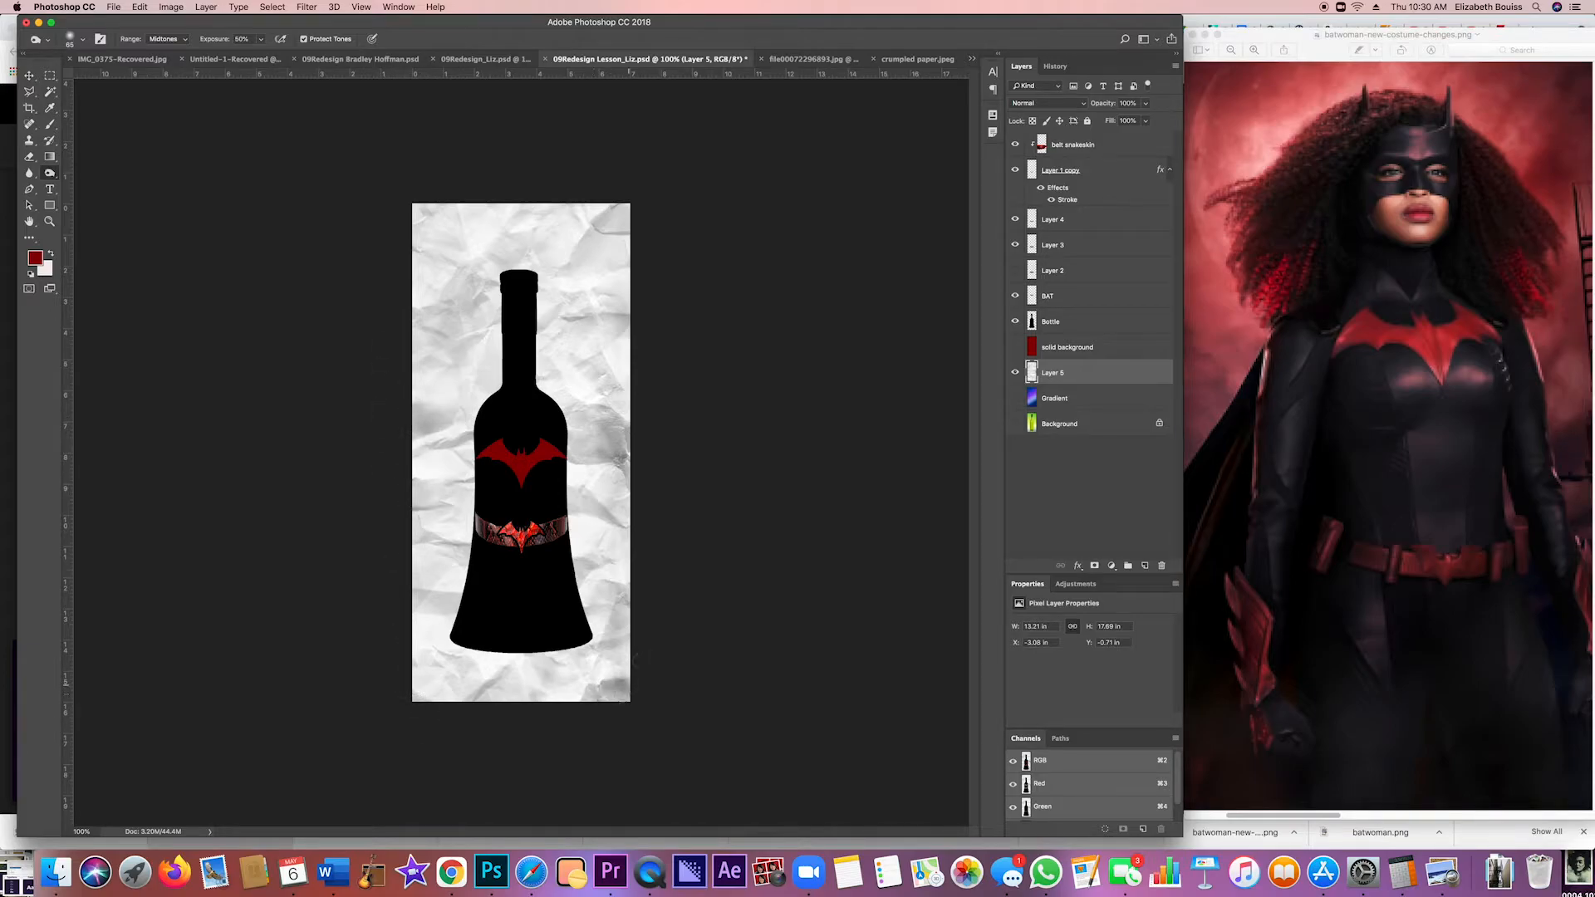
left_click_drag(613, 223, 586, 233)
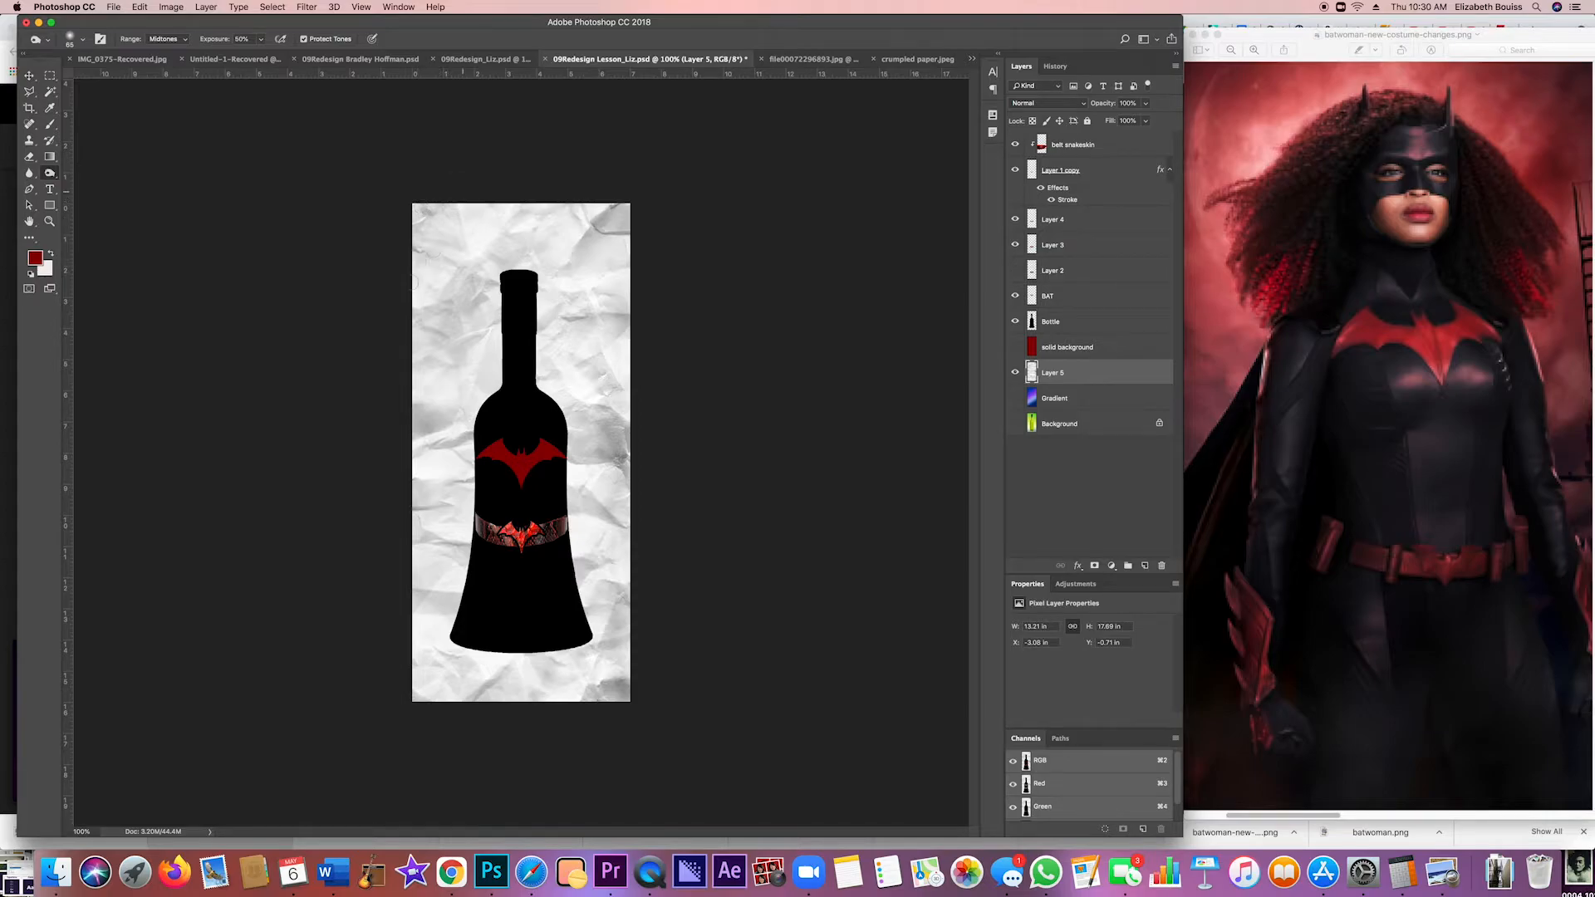
left_click_drag(421, 414, 416, 507)
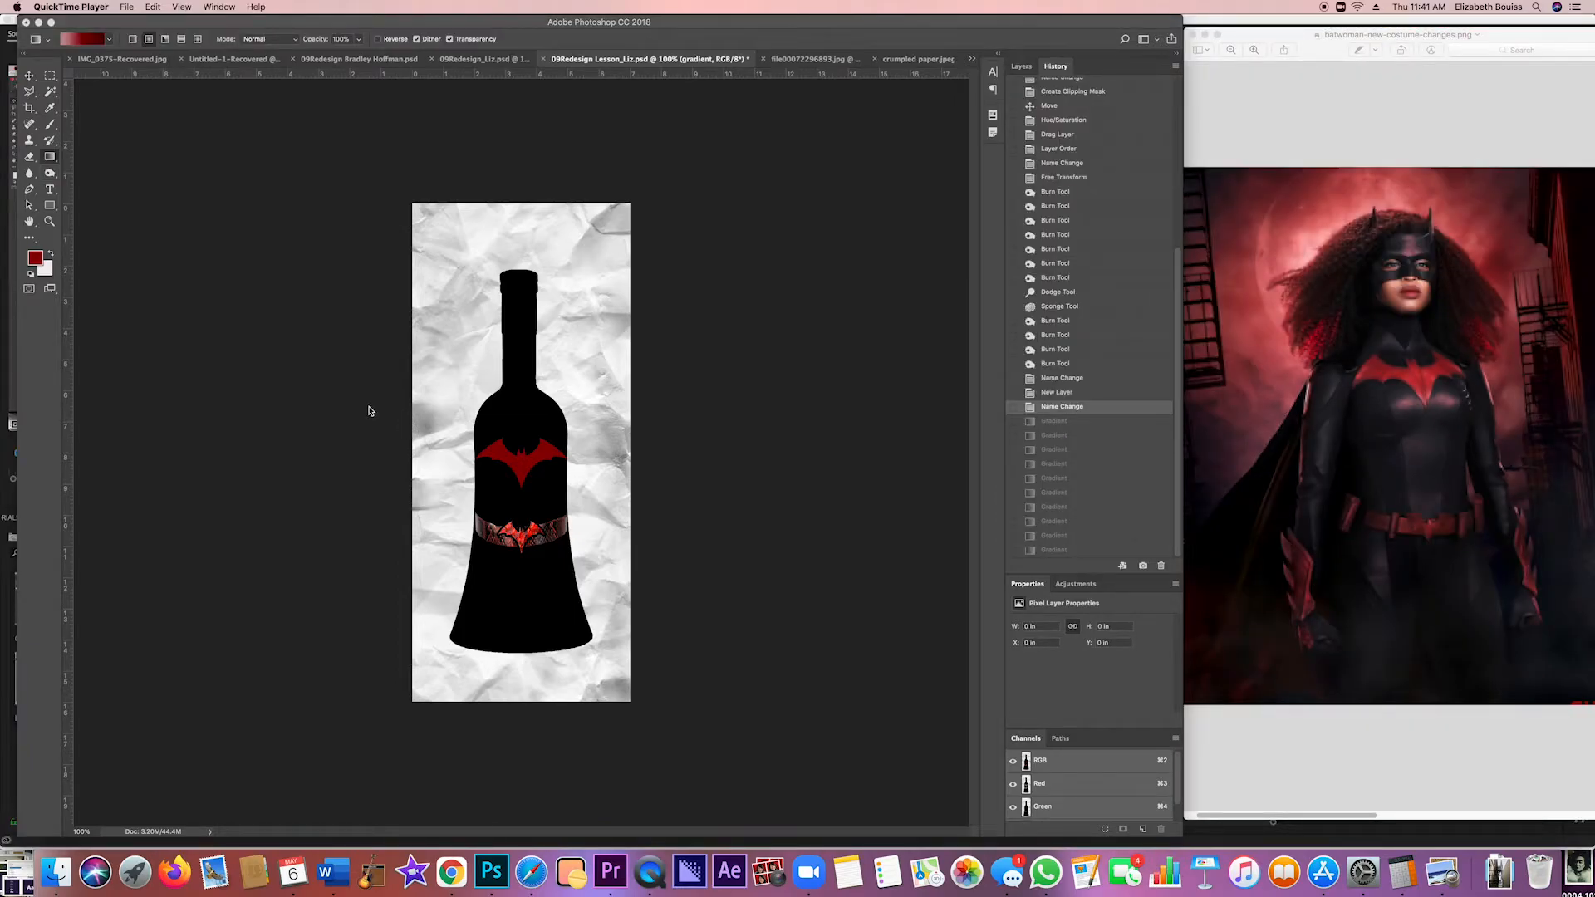
Edit the red gradient for the gradient layer so that its pale pink color stop sits at location 0%
left_click(1023, 70)
left_click(1022, 70)
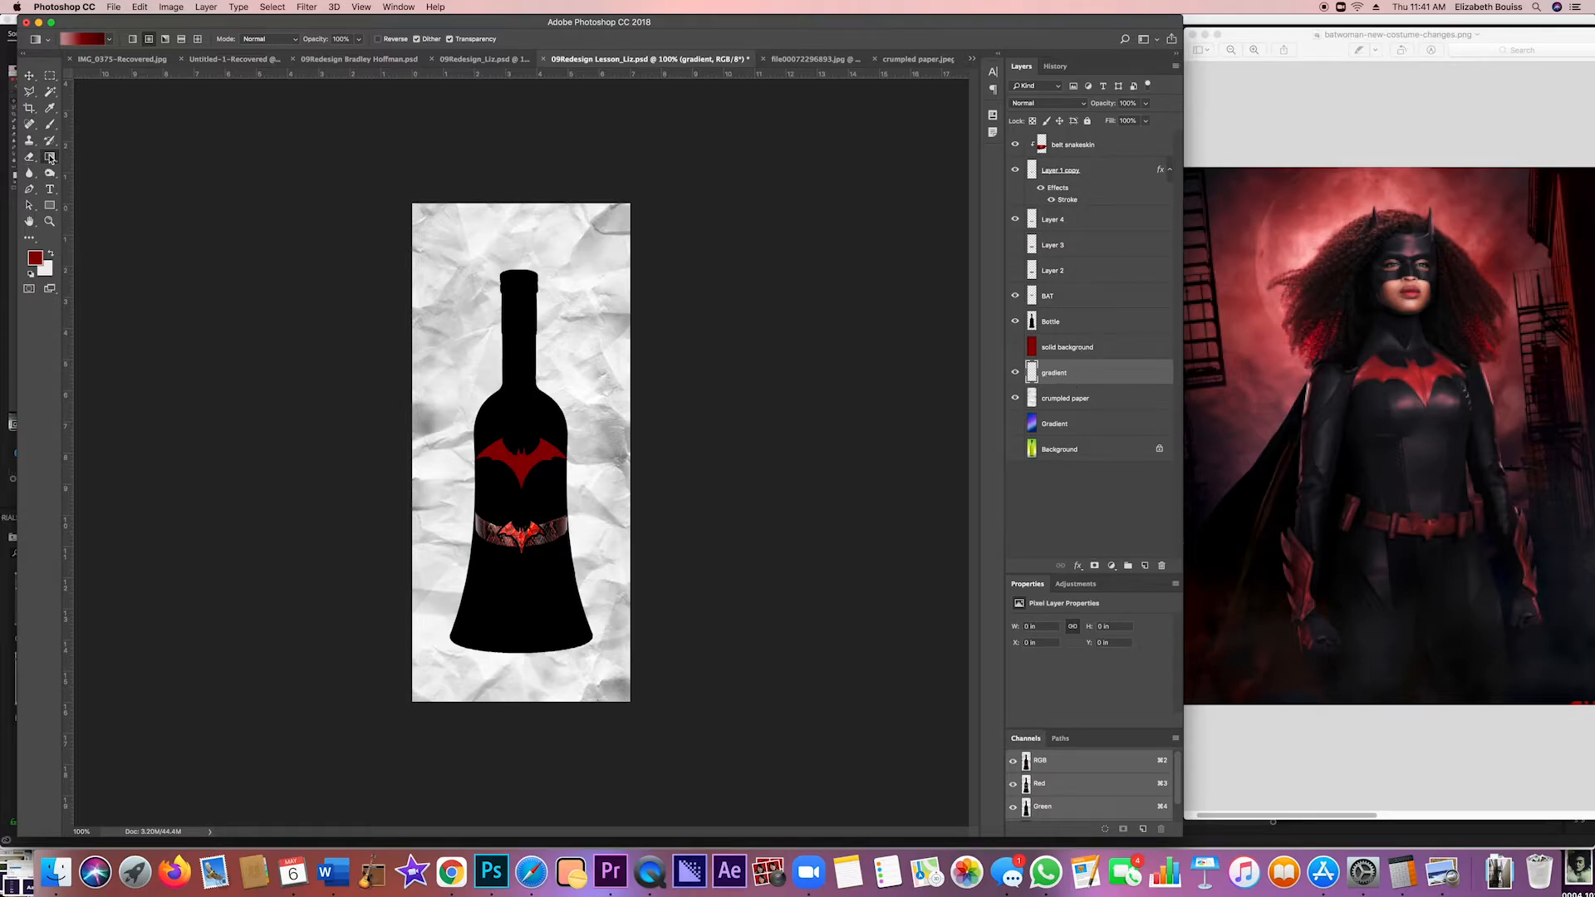
left_click(88, 38)
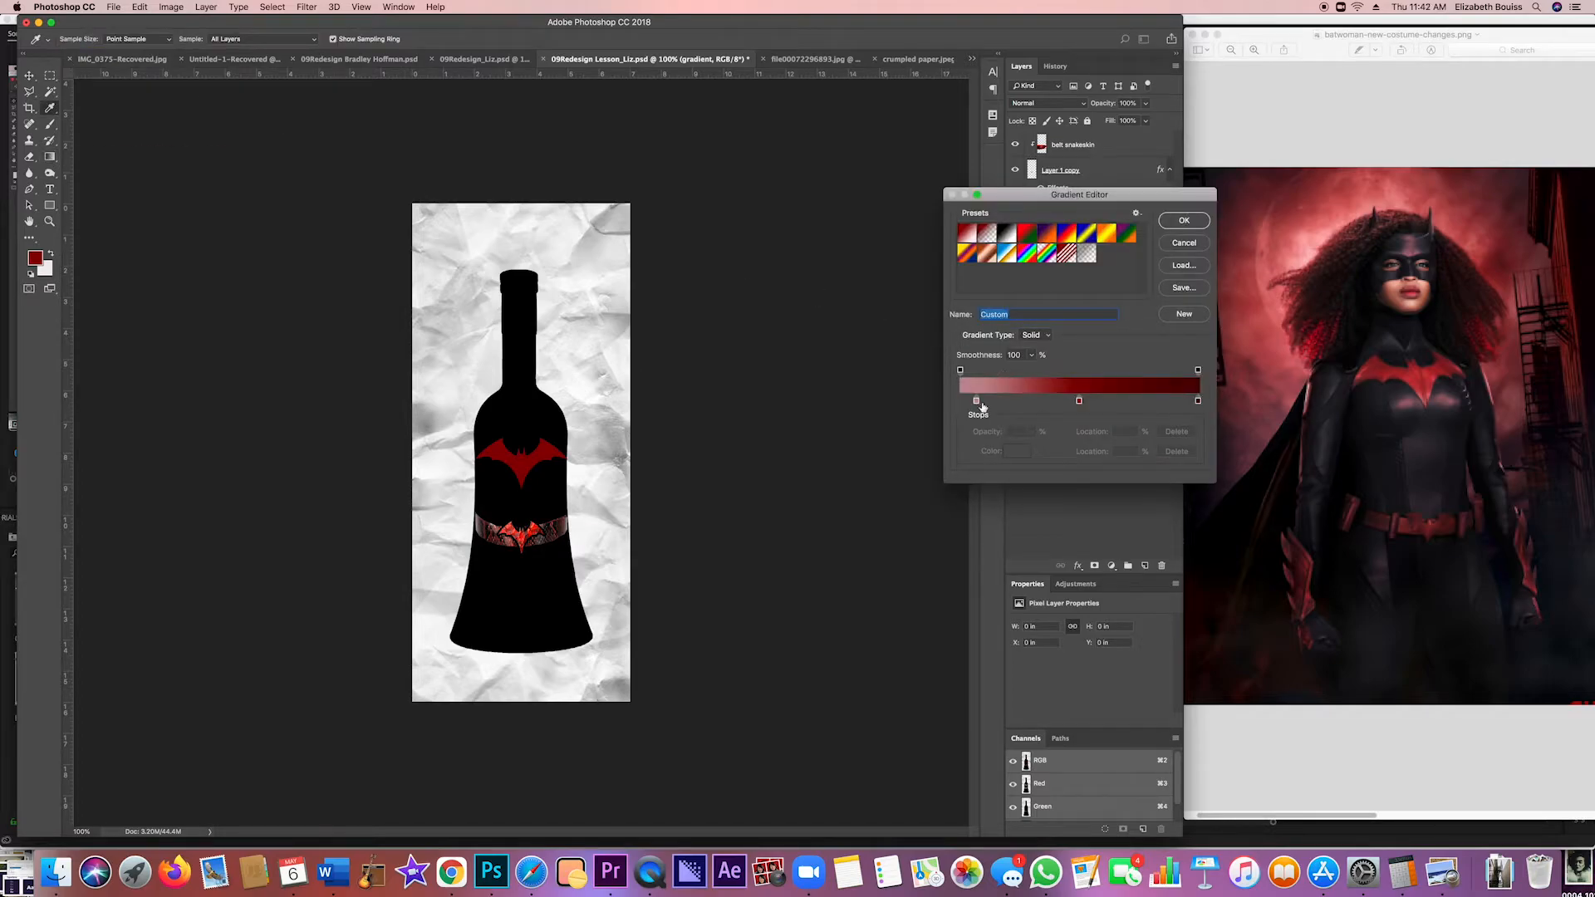
left_click_drag(977, 402, 959, 401)
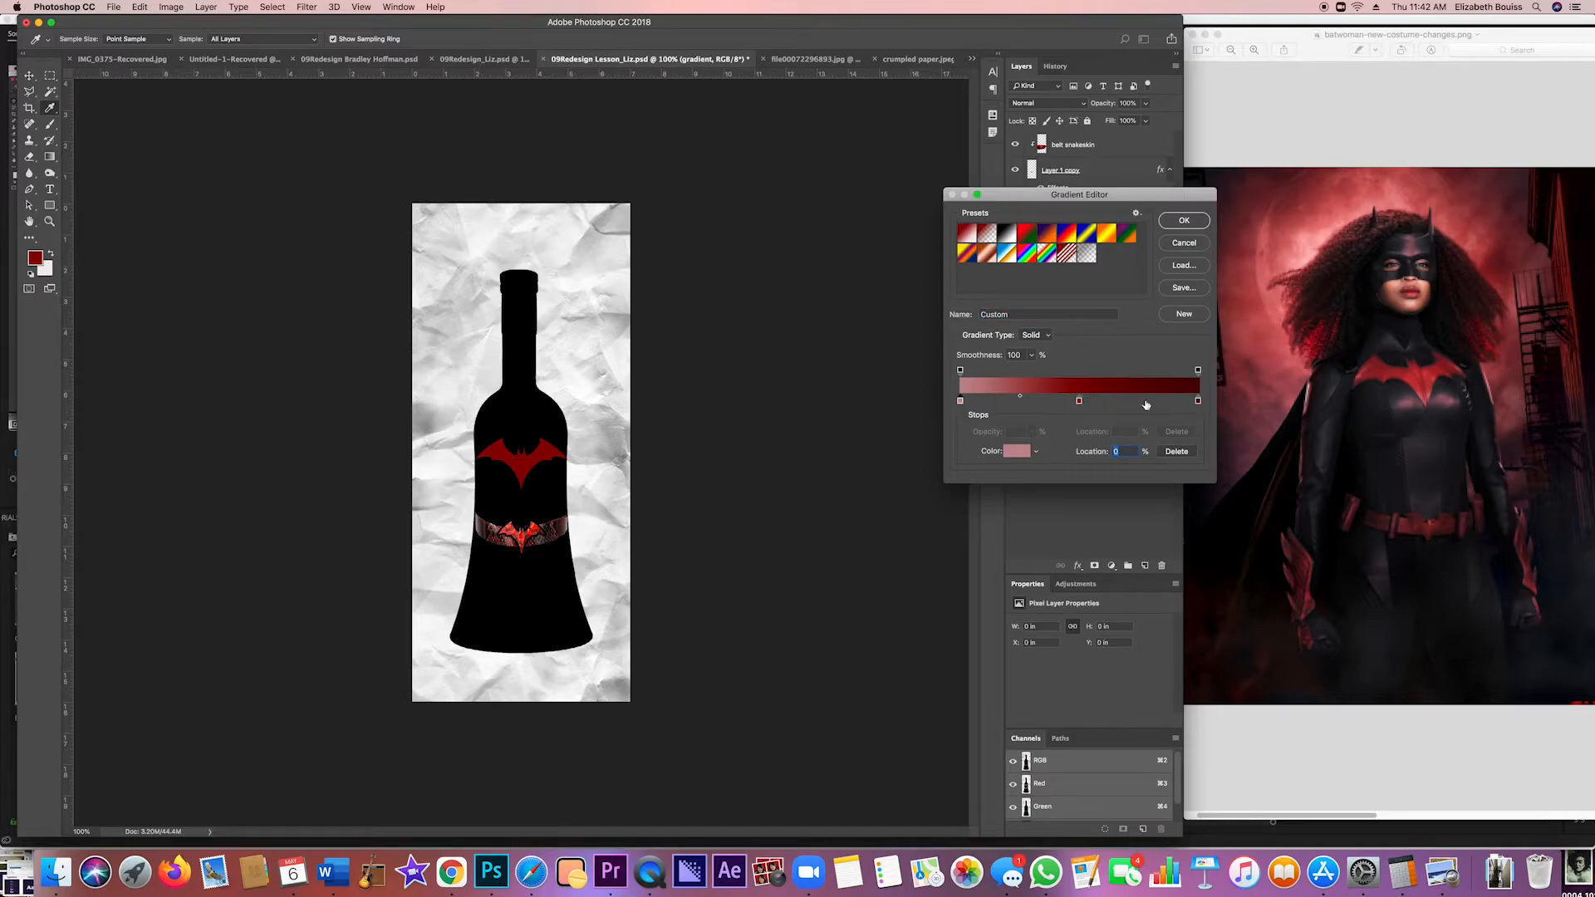
left_click(1195, 222)
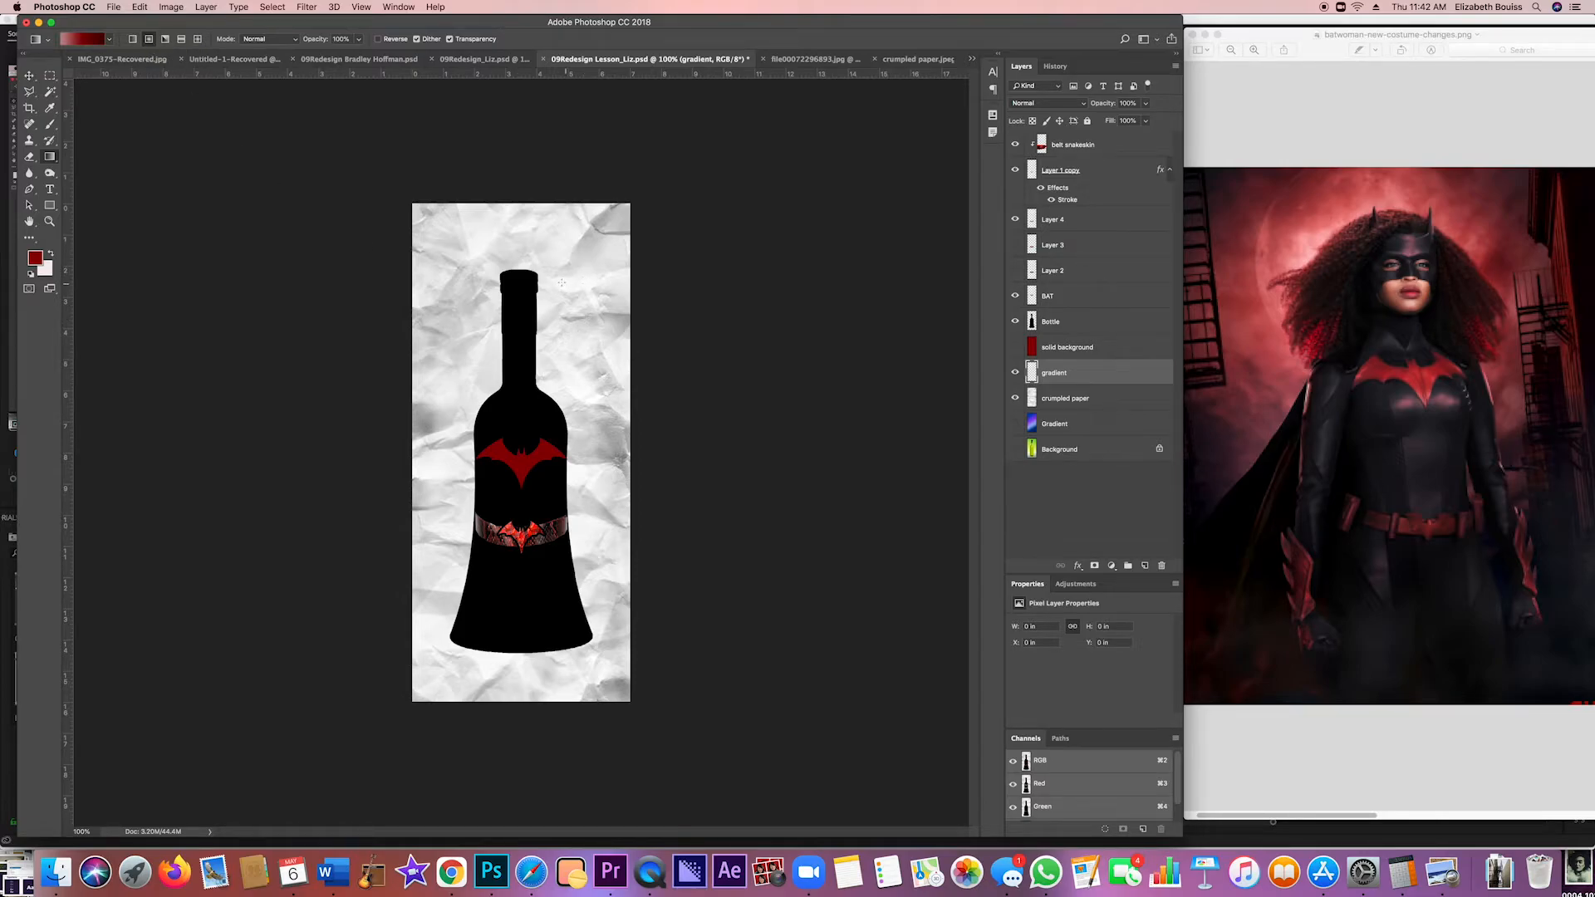
Try radial gradients with the pale center at several spots around the bottle neck, undoing each one
left_click_drag(565, 281, 454, 421)
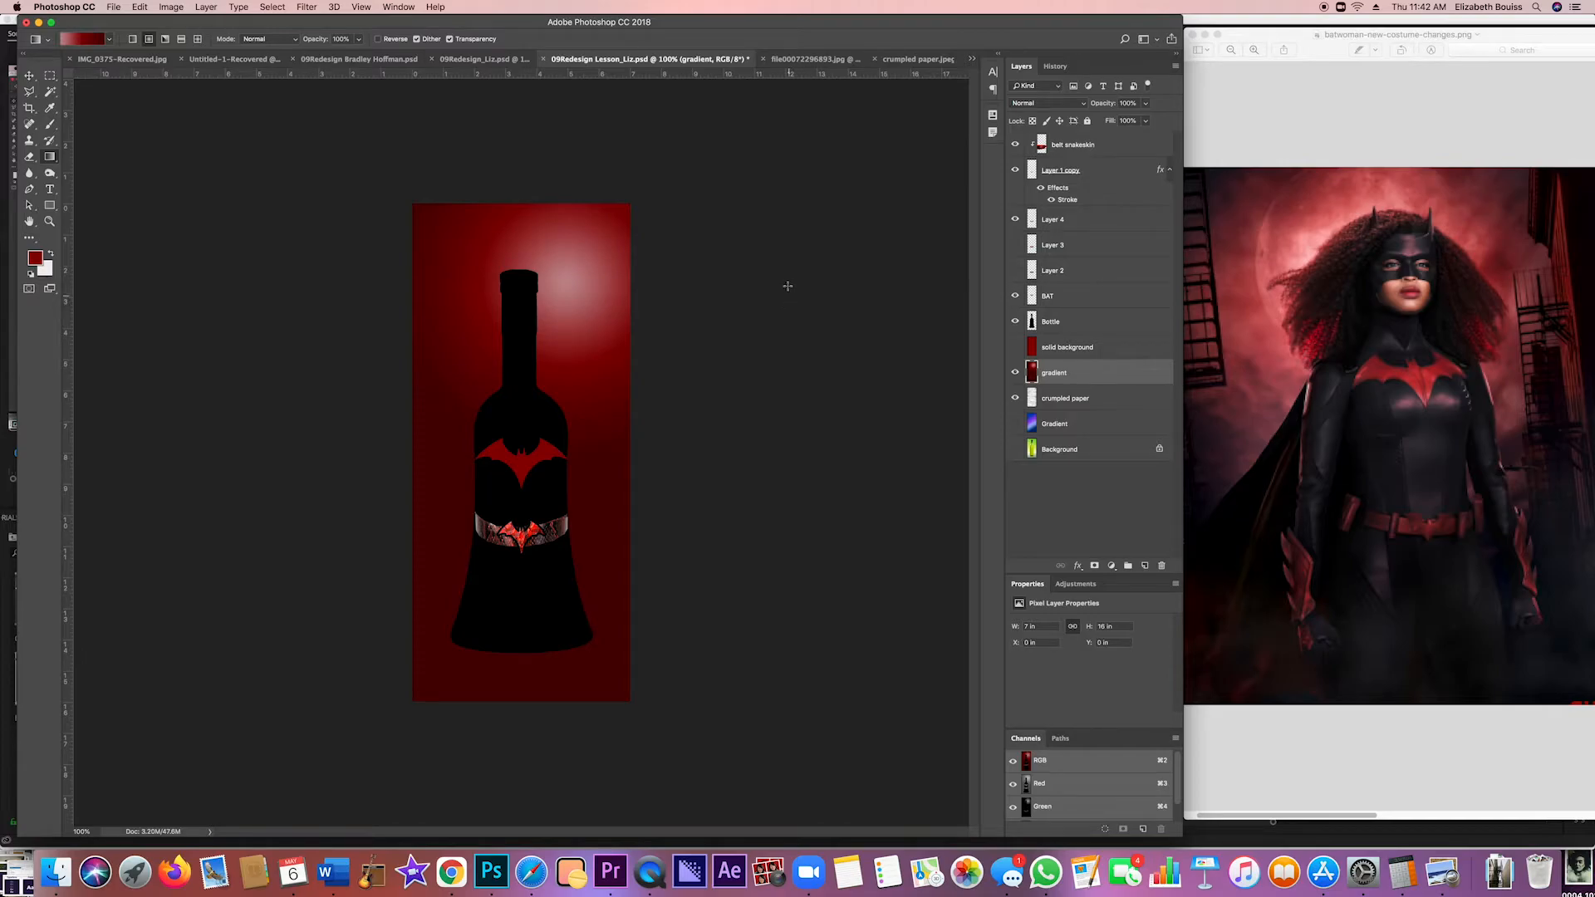
key("super+z")
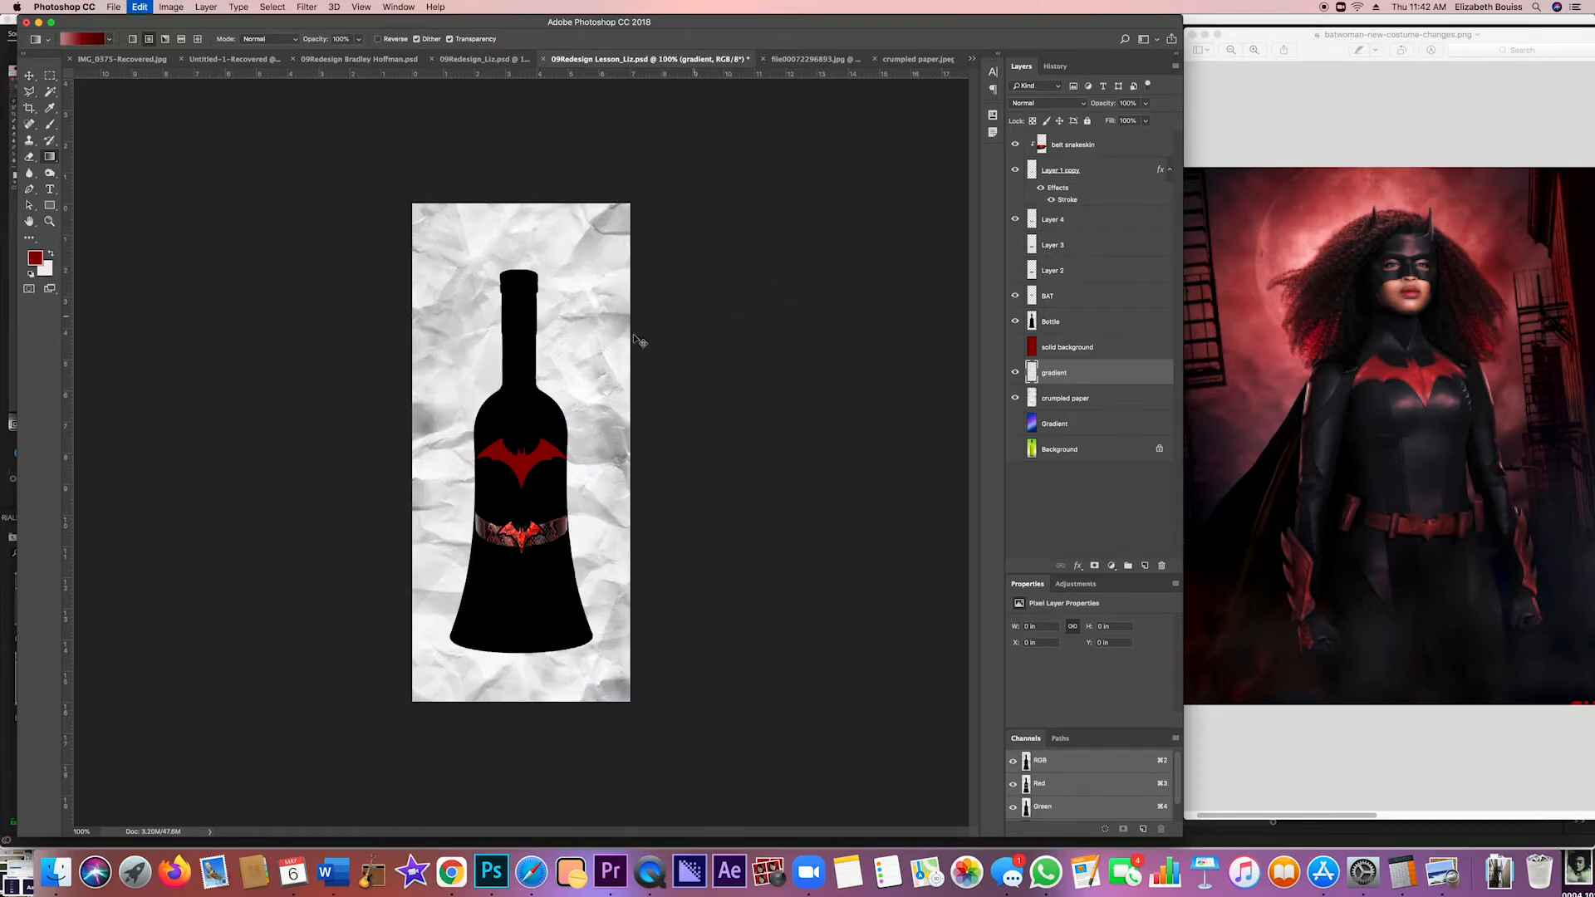
left_click_drag(437, 302, 592, 427)
key("super+z")
left_click_drag(517, 353, 602, 478)
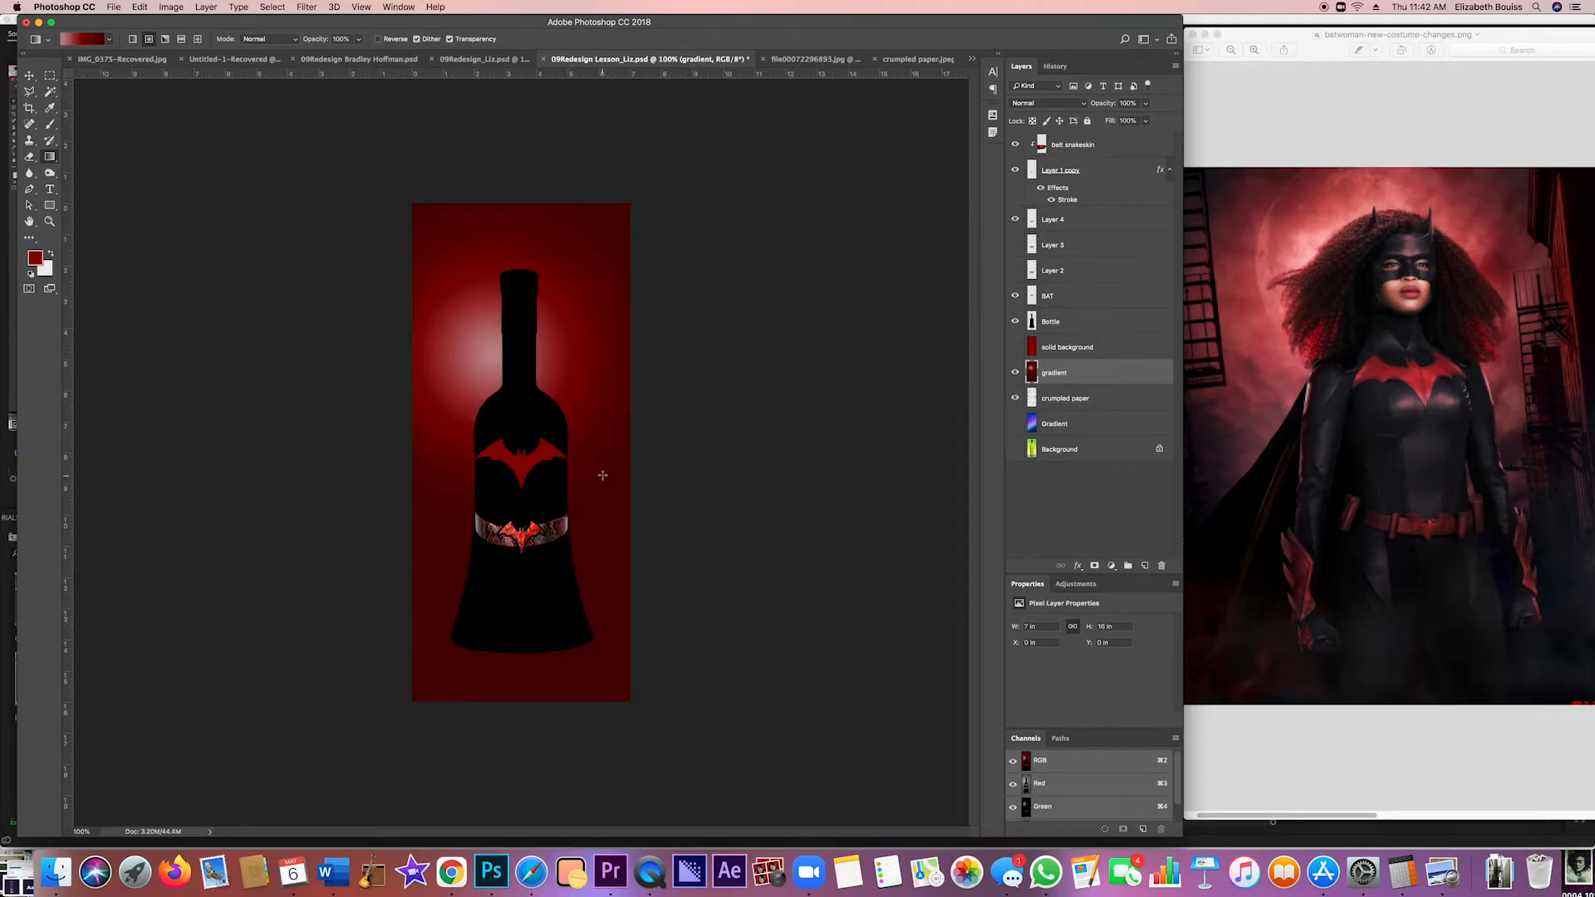
key("super+z")
left_click_drag(476, 263, 599, 375)
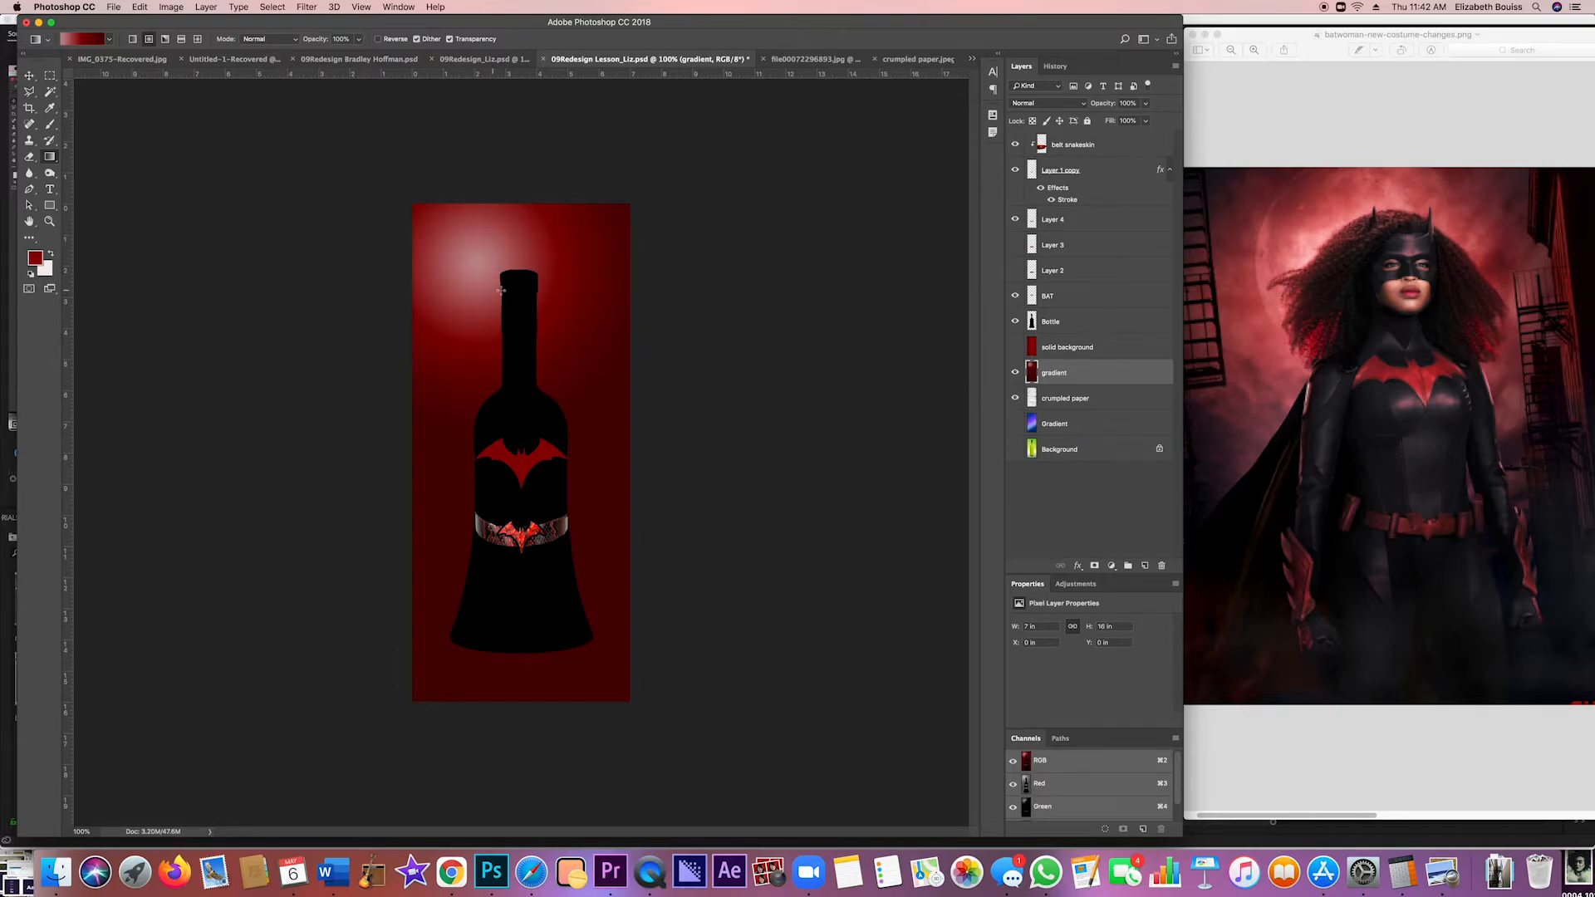
key("super+z")
Fill the gradient layer with a radial gradient centered on the upper bottle neck and set its blend mode to Multiply
left_click_drag(521, 305, 614, 363)
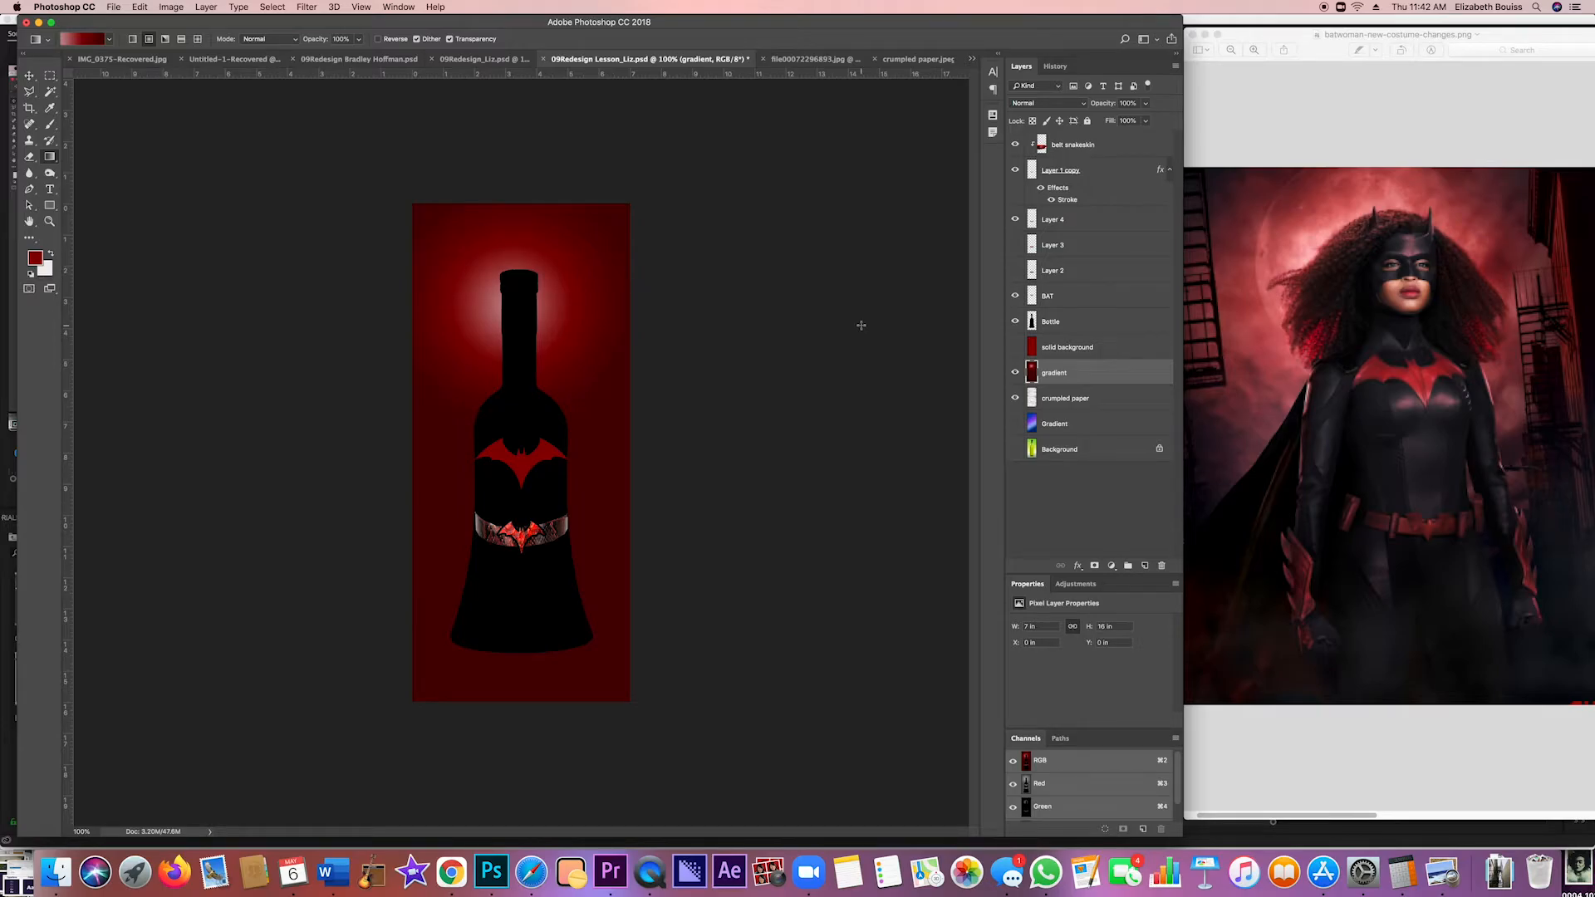
left_click(1045, 103)
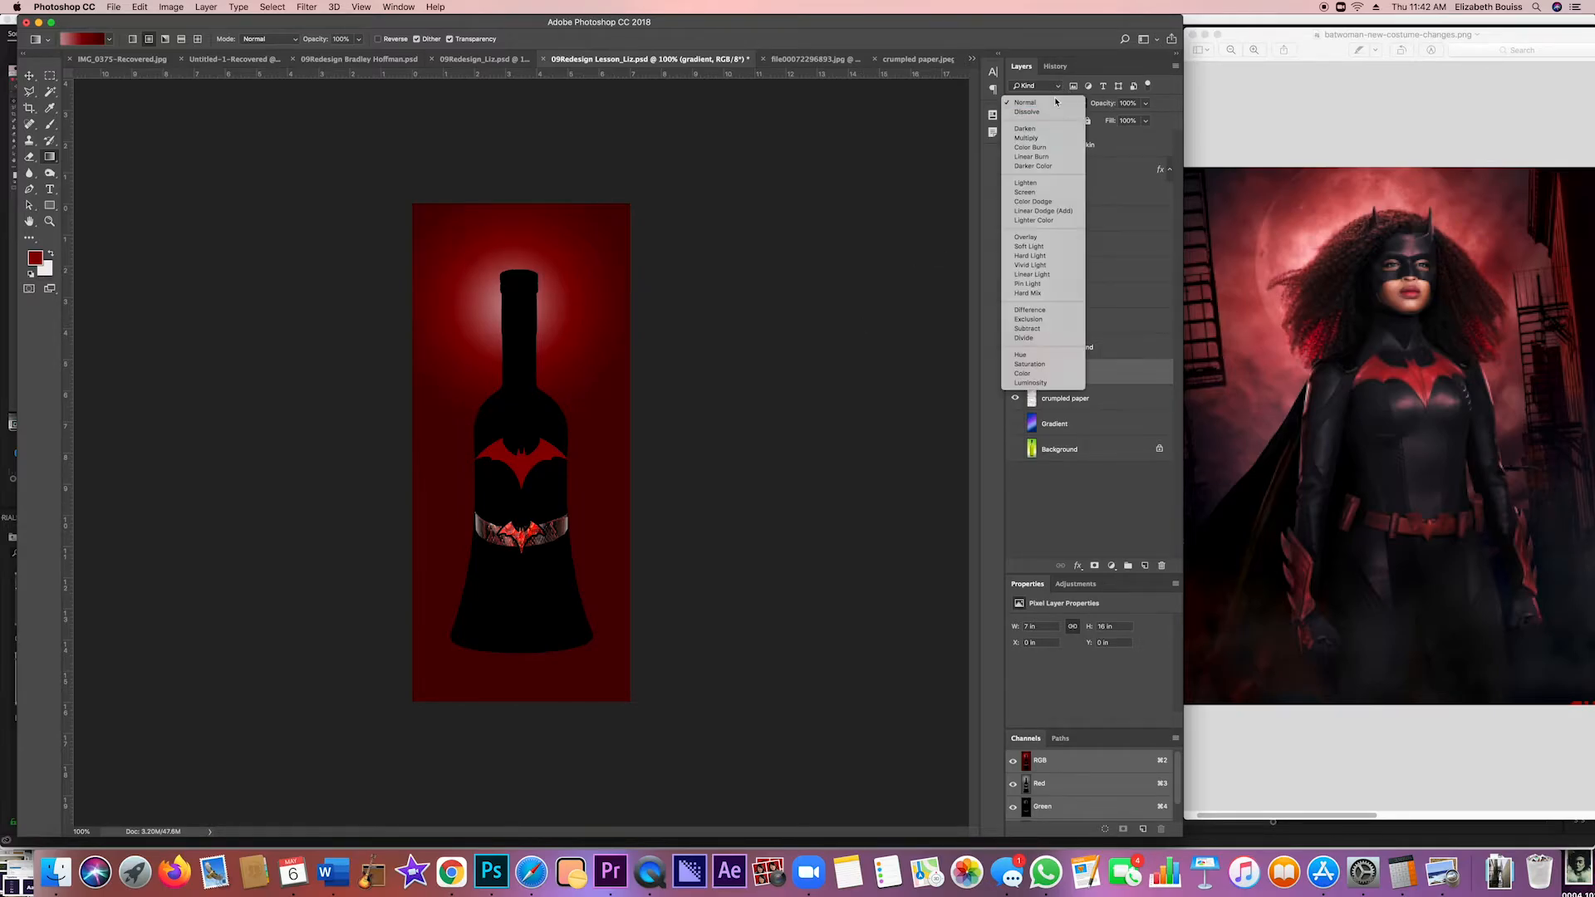
left_click(1048, 140)
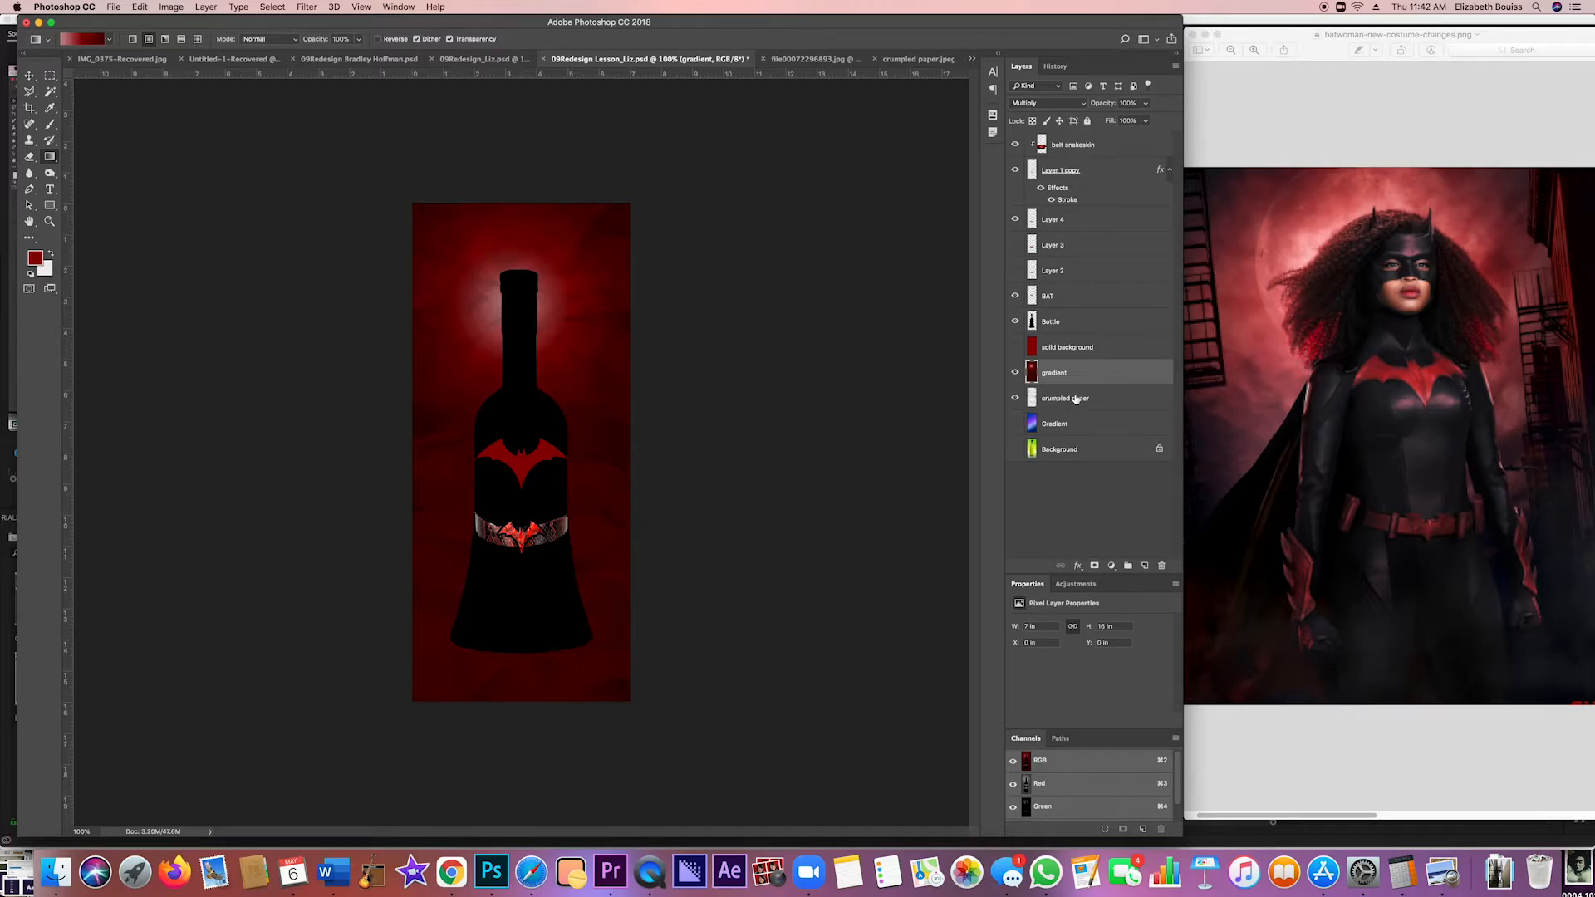
Darken patches of the red background around the bottle with the Burn tool for a cloudy look
left_click(50, 174)
left_click(51, 174)
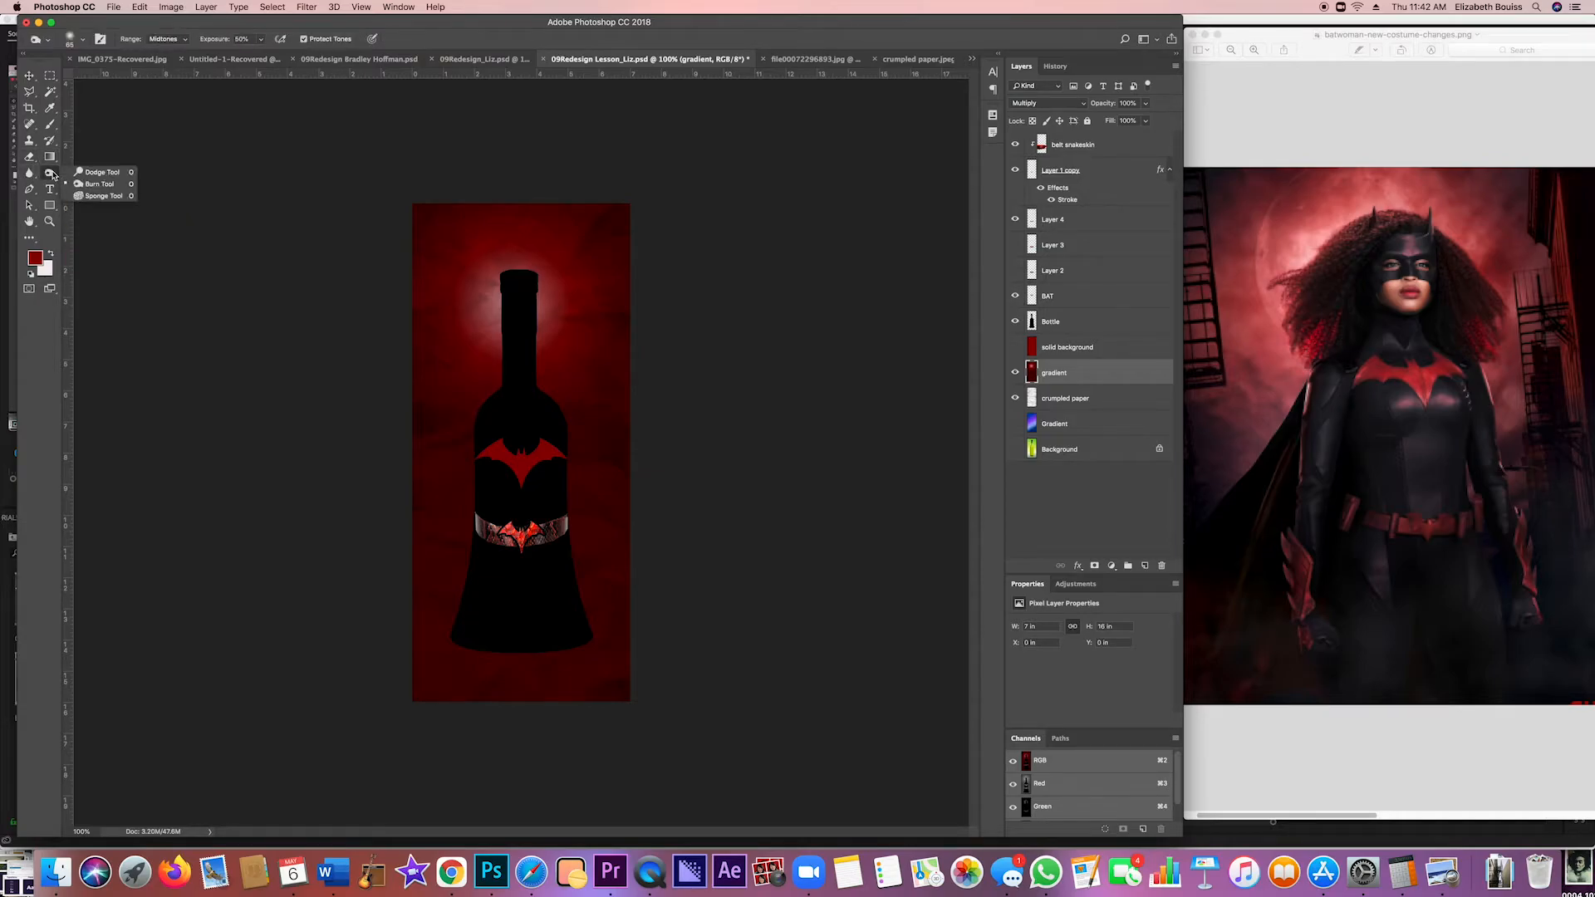
left_click(410, 517)
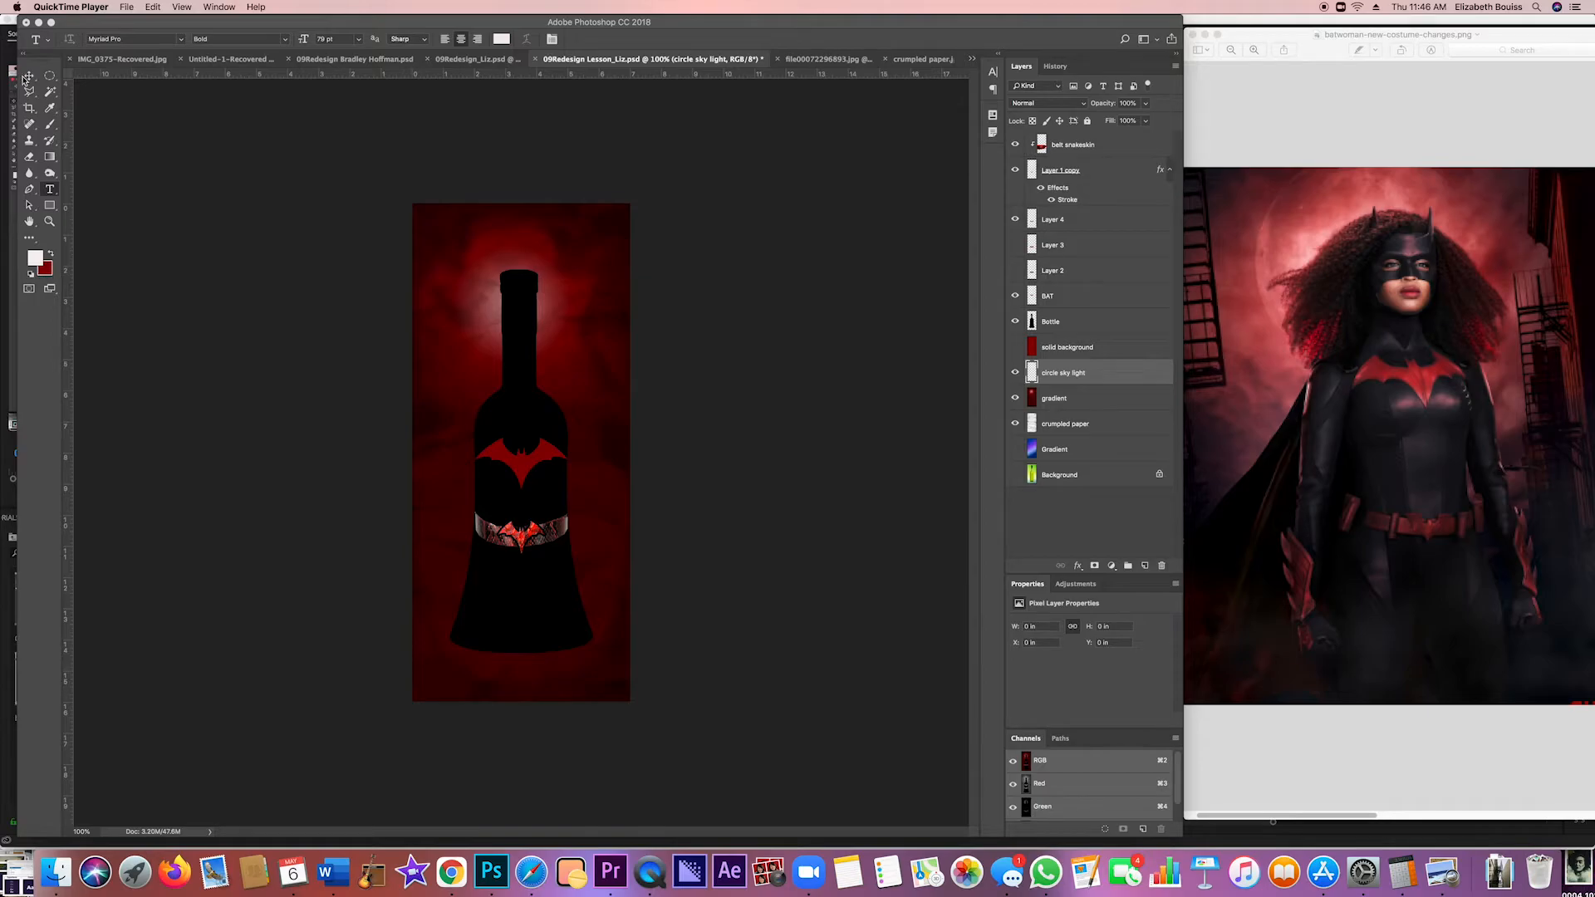
Make a circular selection around the bottle neck with the Elliptical Marquee, reaching past the canvas's right edge
left_click(50, 75)
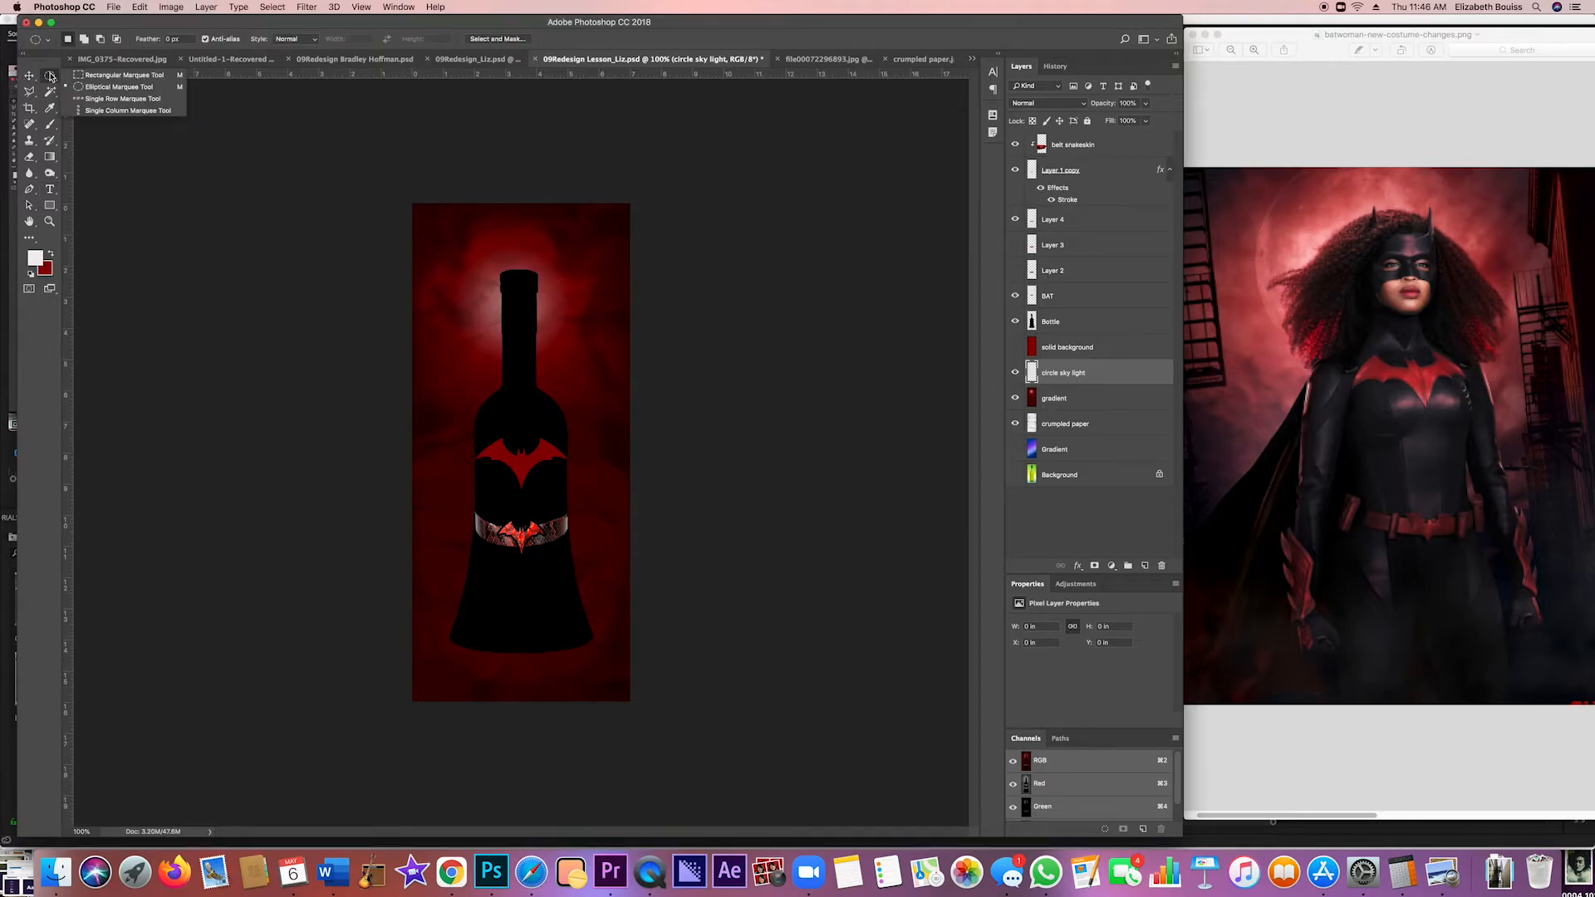
left_click(130, 92)
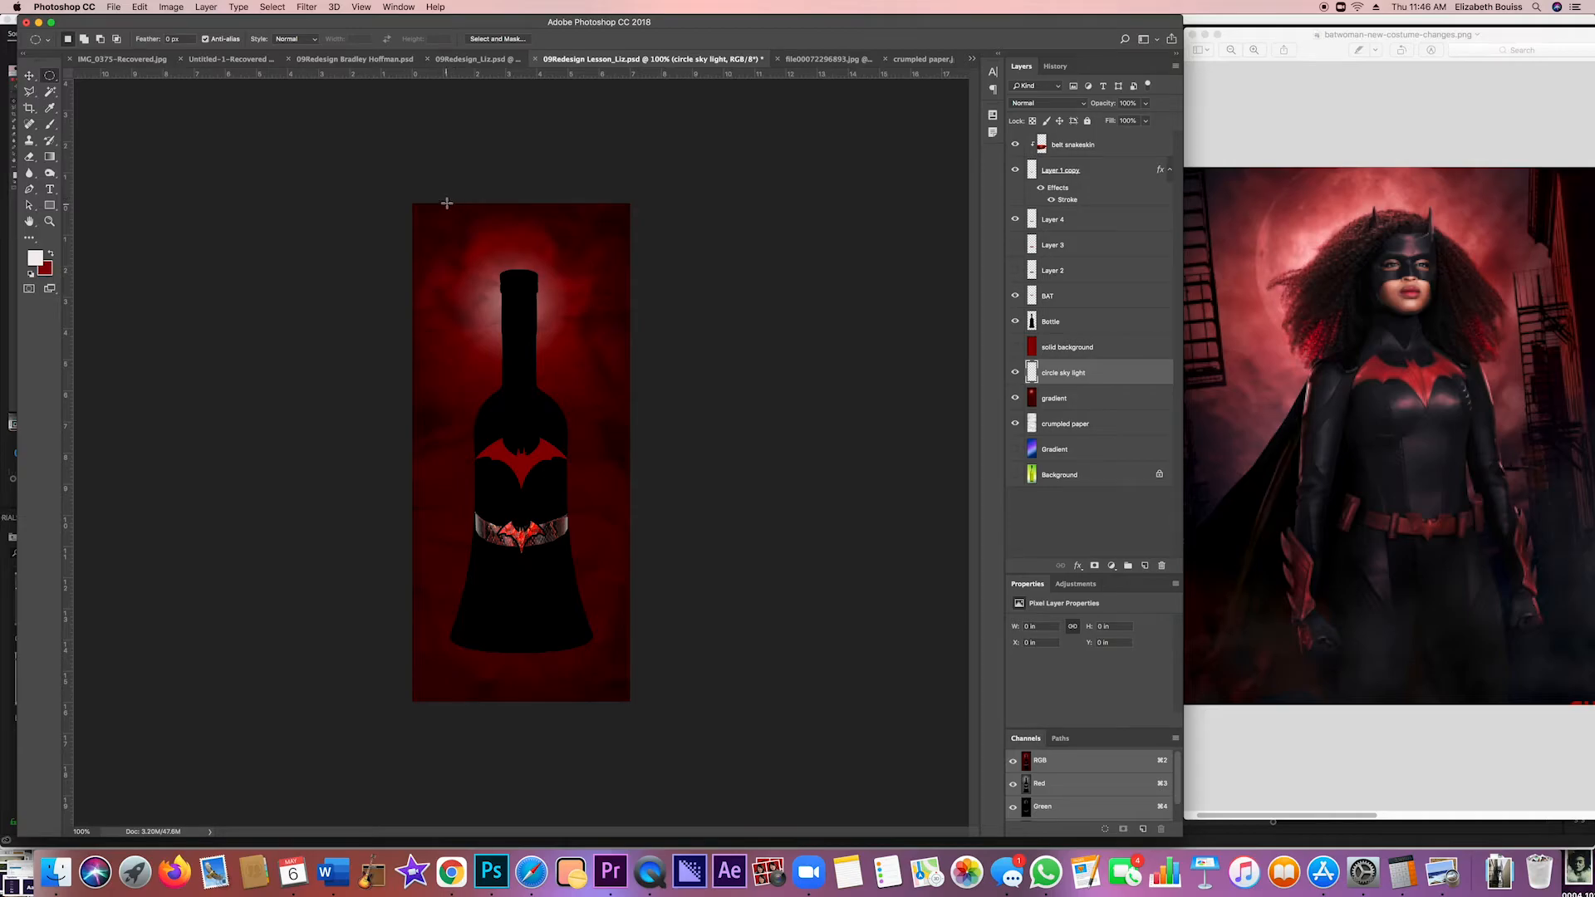
left_click_drag(442, 211, 644, 369)
mouse_move(585, 333)
left_mouse_down()
mouse_move(584, 308)
mouse_move(601, 305)
left_mouse_up()
key("super+d")
left_click_drag(578, 314, 647, 396)
Paint soft off-white (#f3eded) brush strokes along the inner rim of the circular selection on the circle sky light layer
left_click(48, 128)
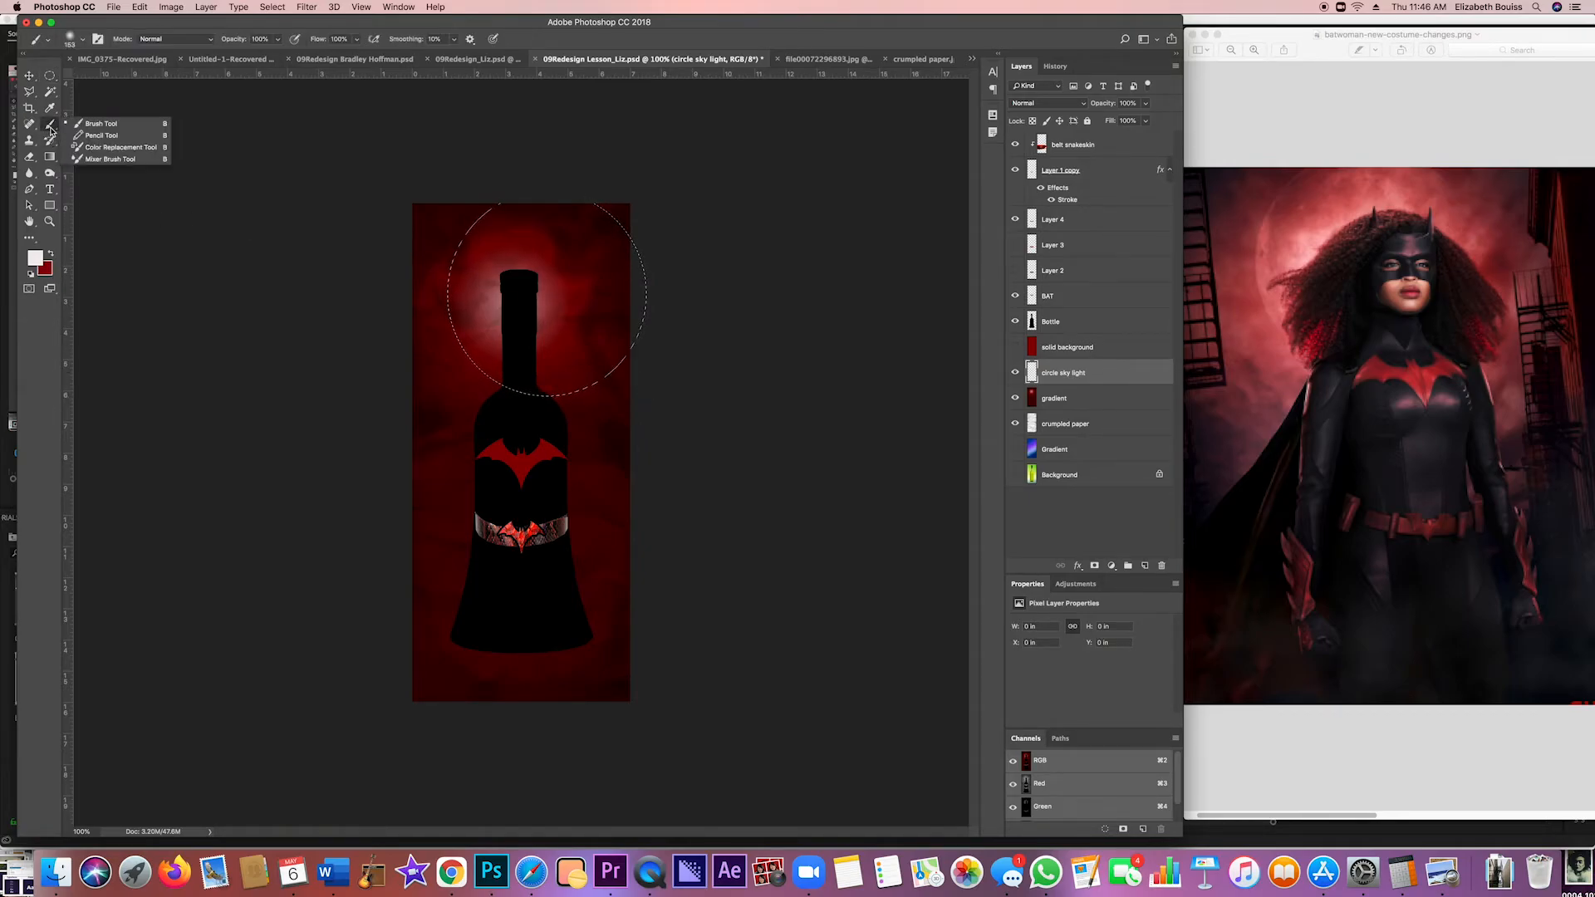
left_click(82, 43)
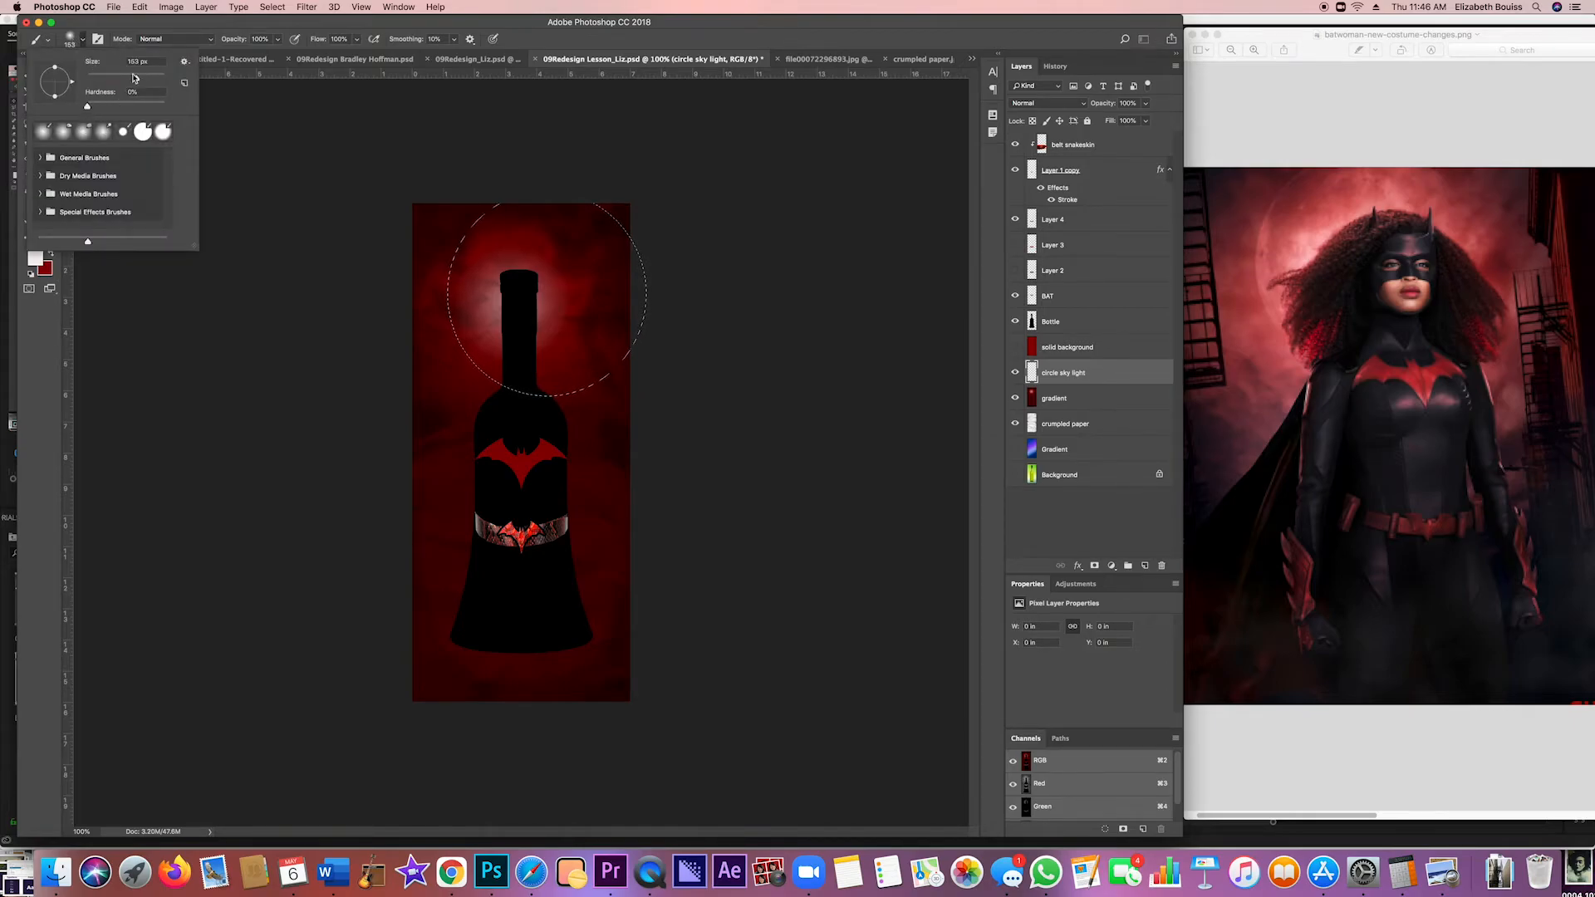
left_click(35, 259)
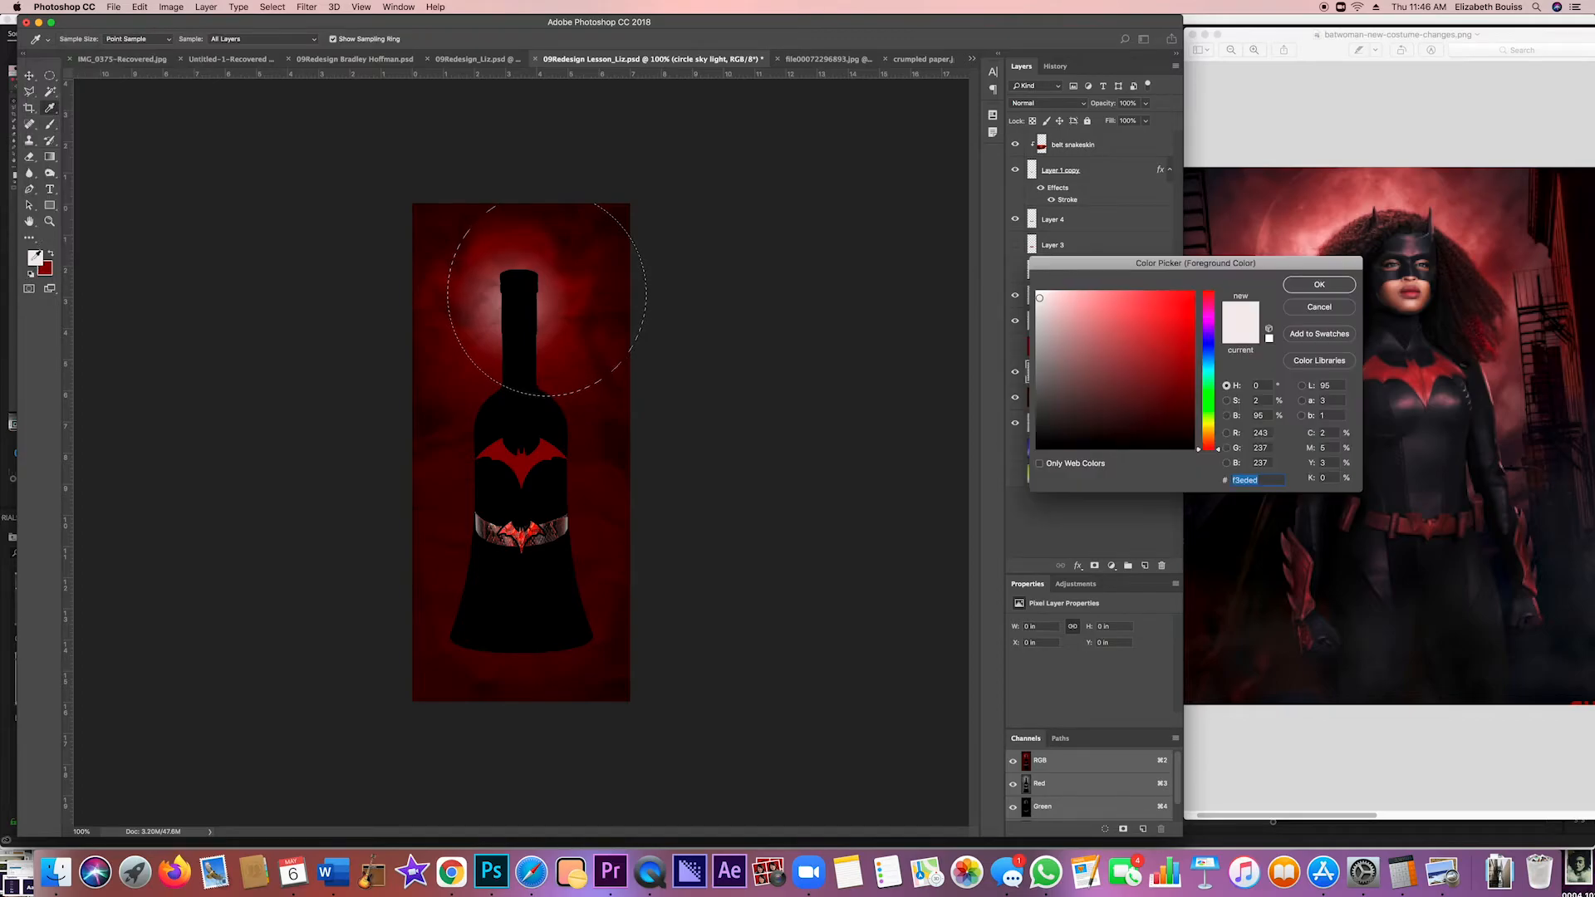
left_click(1319, 284)
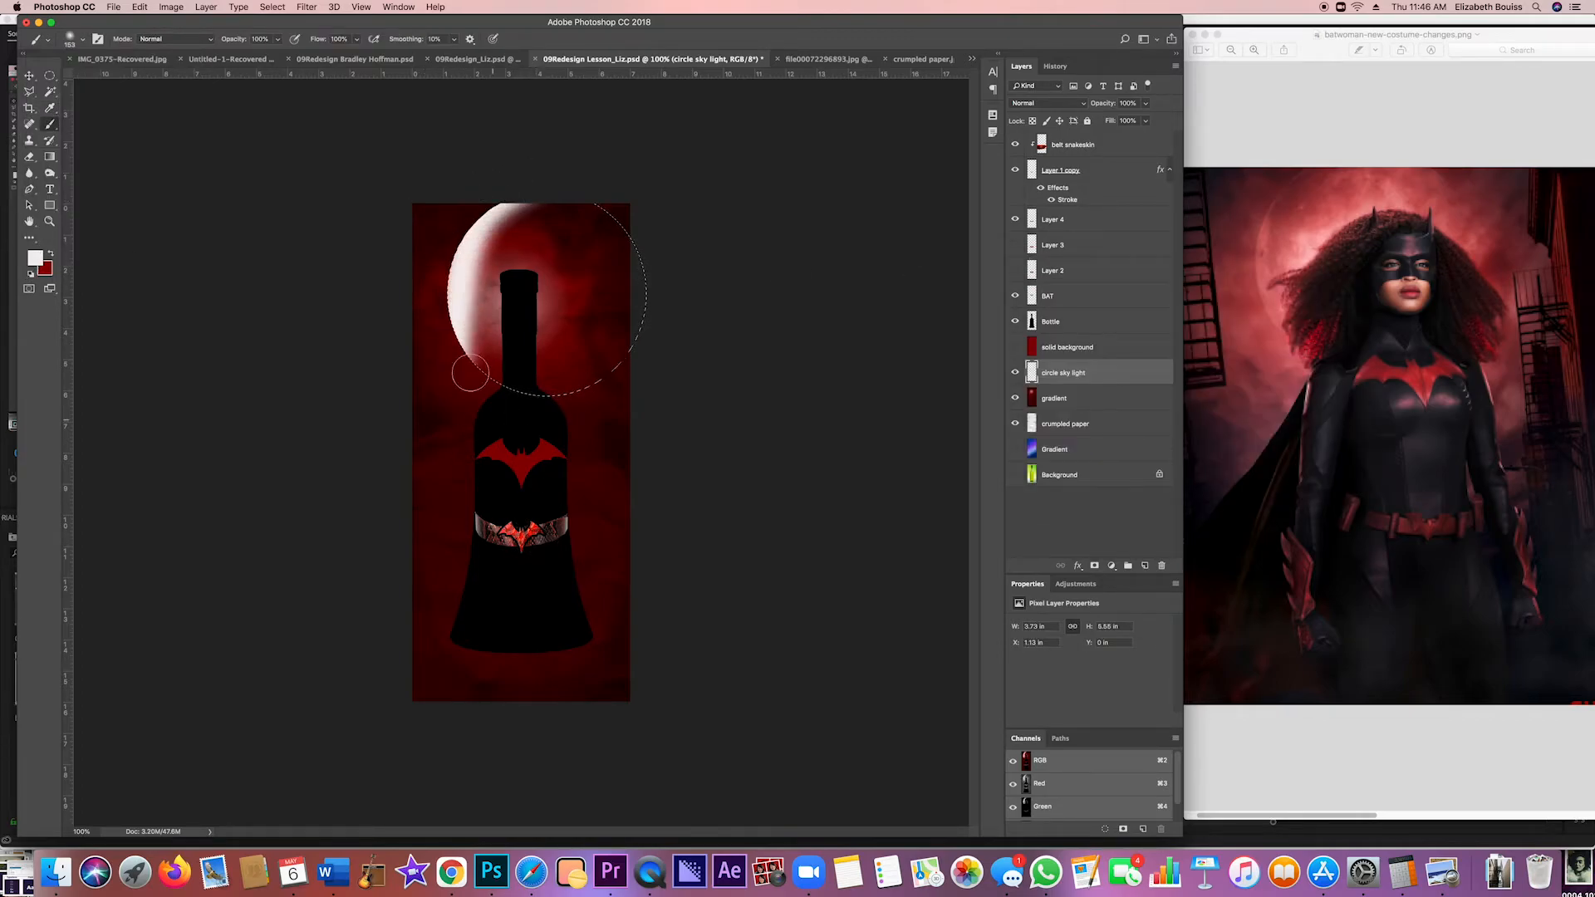
left_click_drag(620, 178, 592, 237)
left_click_drag(649, 454, 638, 367)
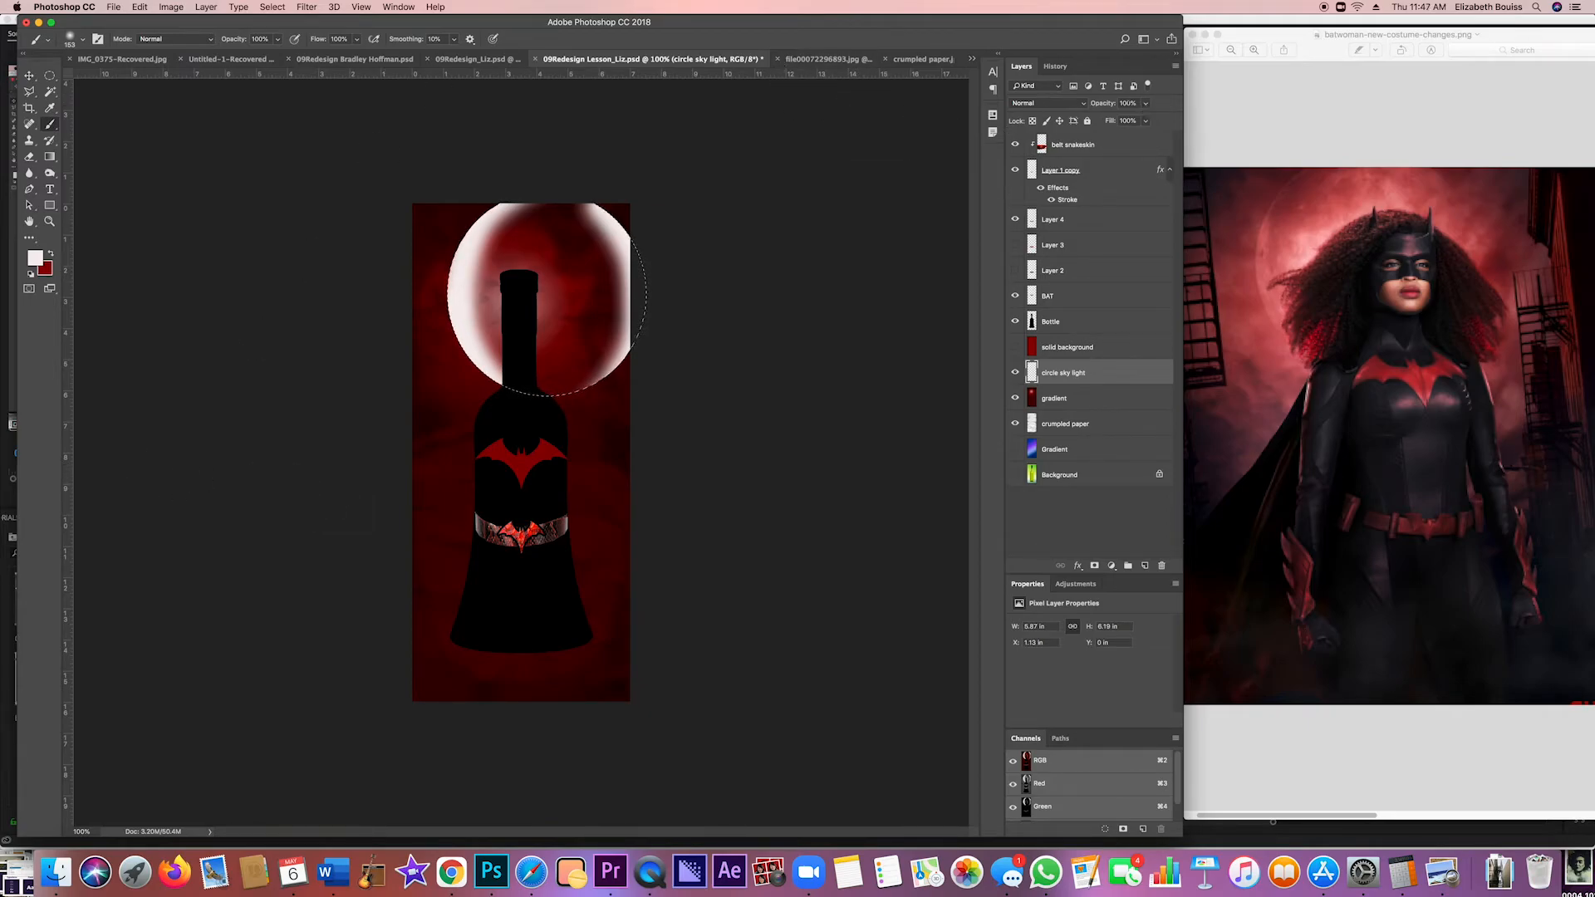
Clear the circular selection and lower the circle sky light layer's opacity to 17%
left_click_drag(1145, 106, 1087, 119)
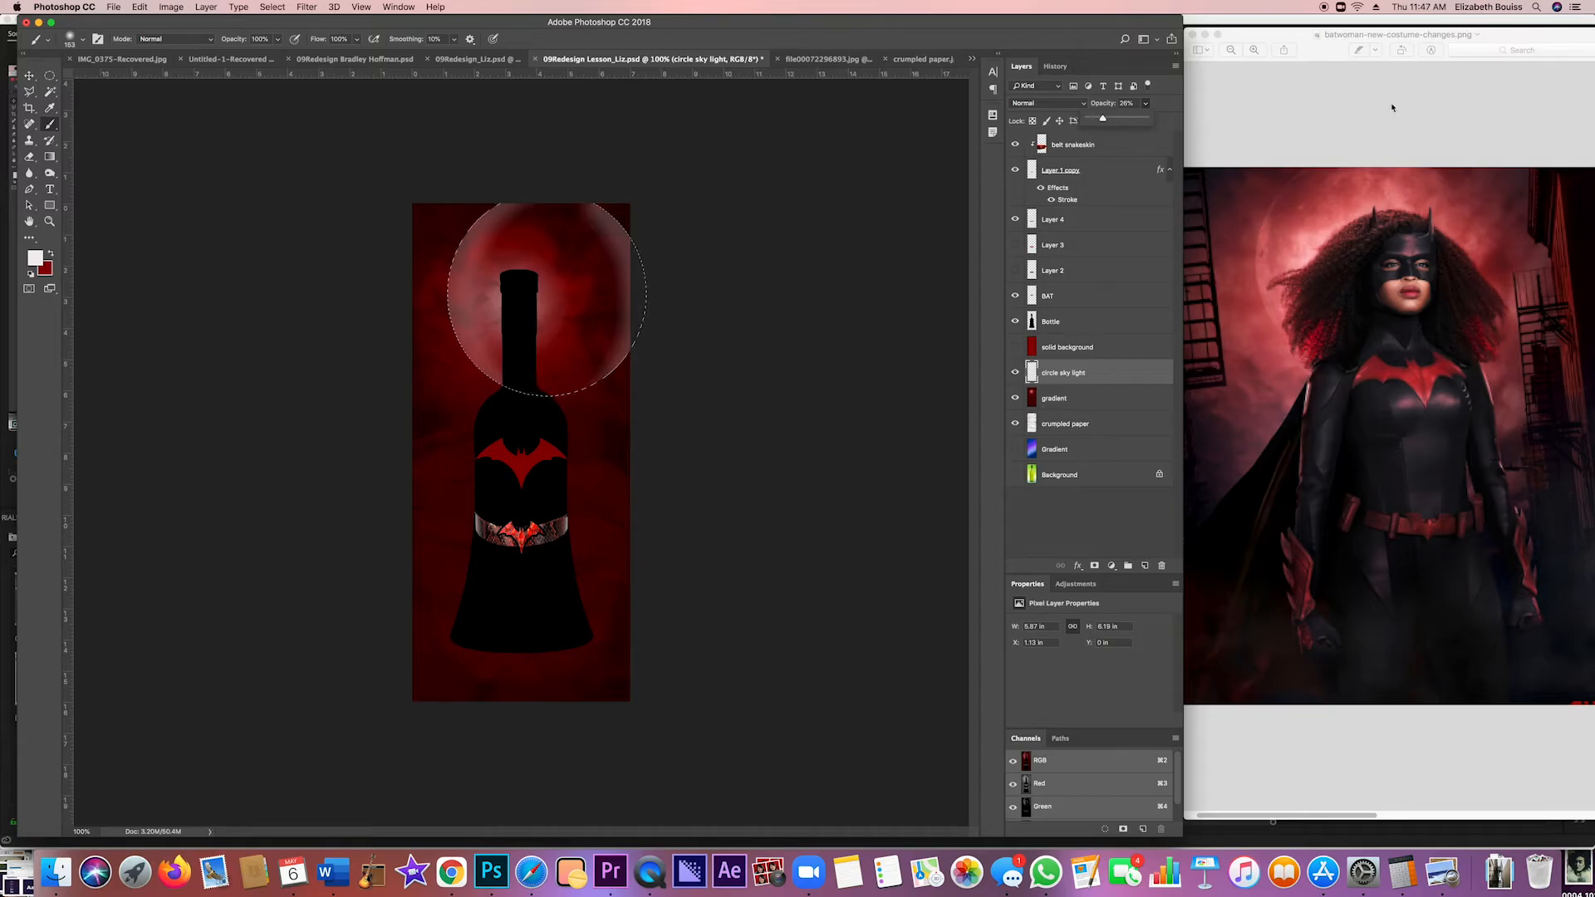
key("super+d")
left_click_drag(1146, 103, 1125, 120)
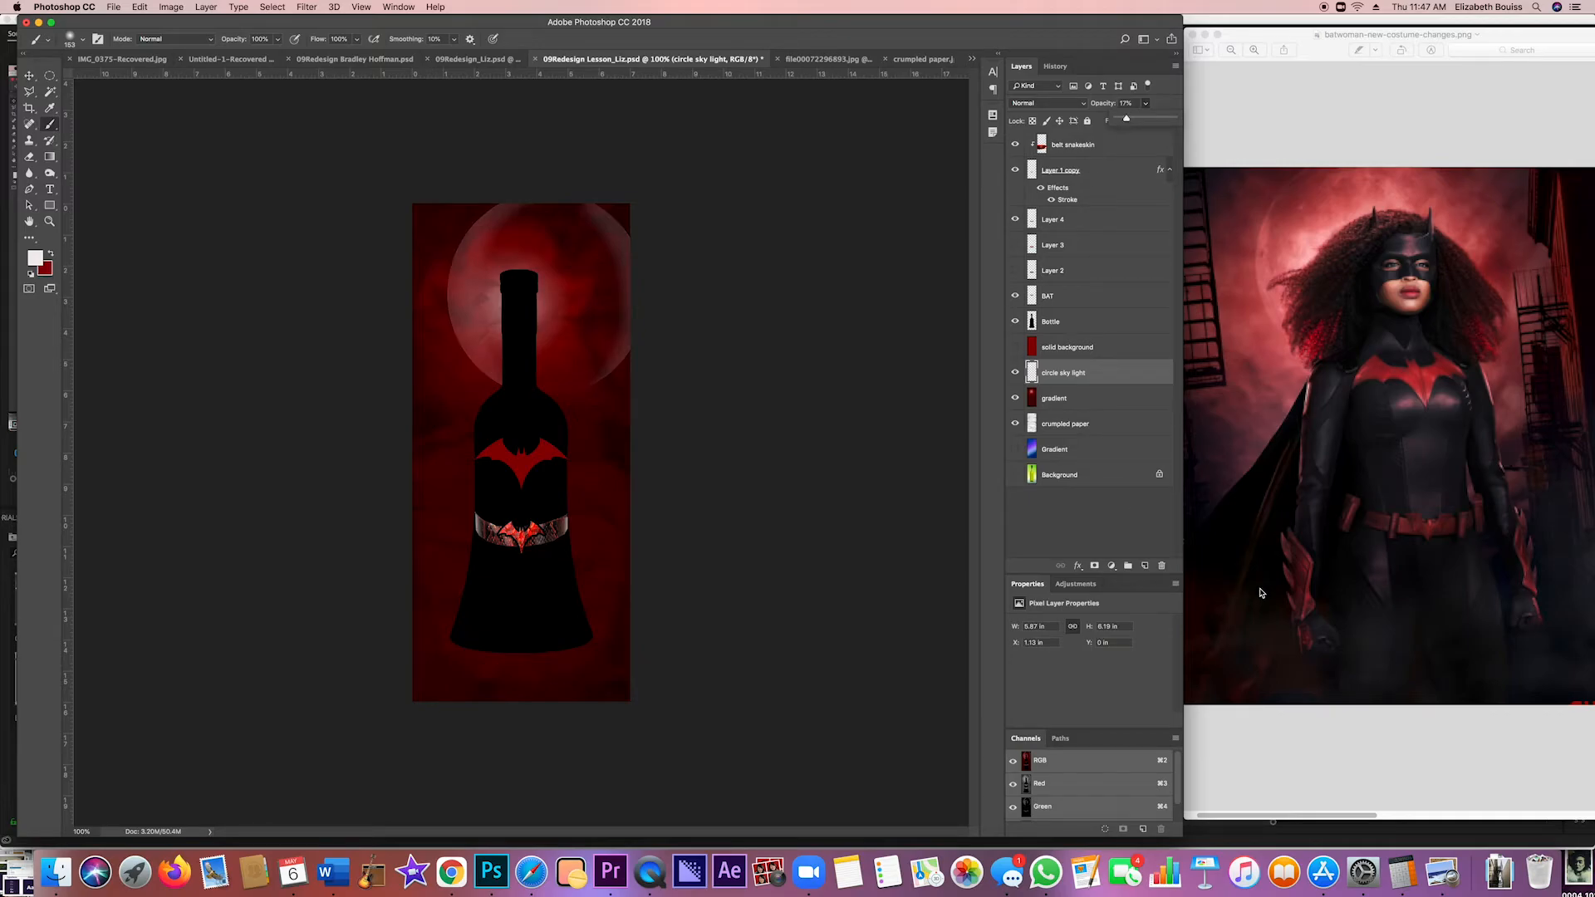